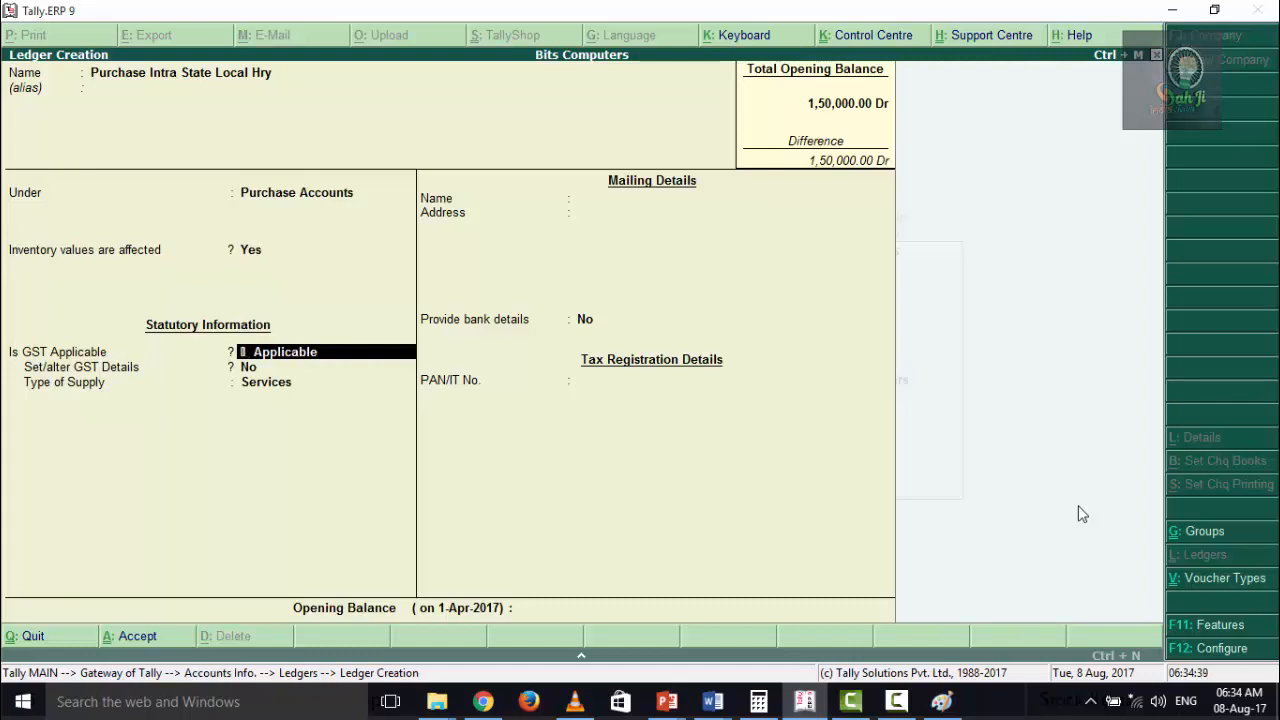
Step: Complete the Purchase Intra State Local Hry ledger with GST applicable and Goods as the type of supply, and save it
{"action": "key", "text": "Return"}
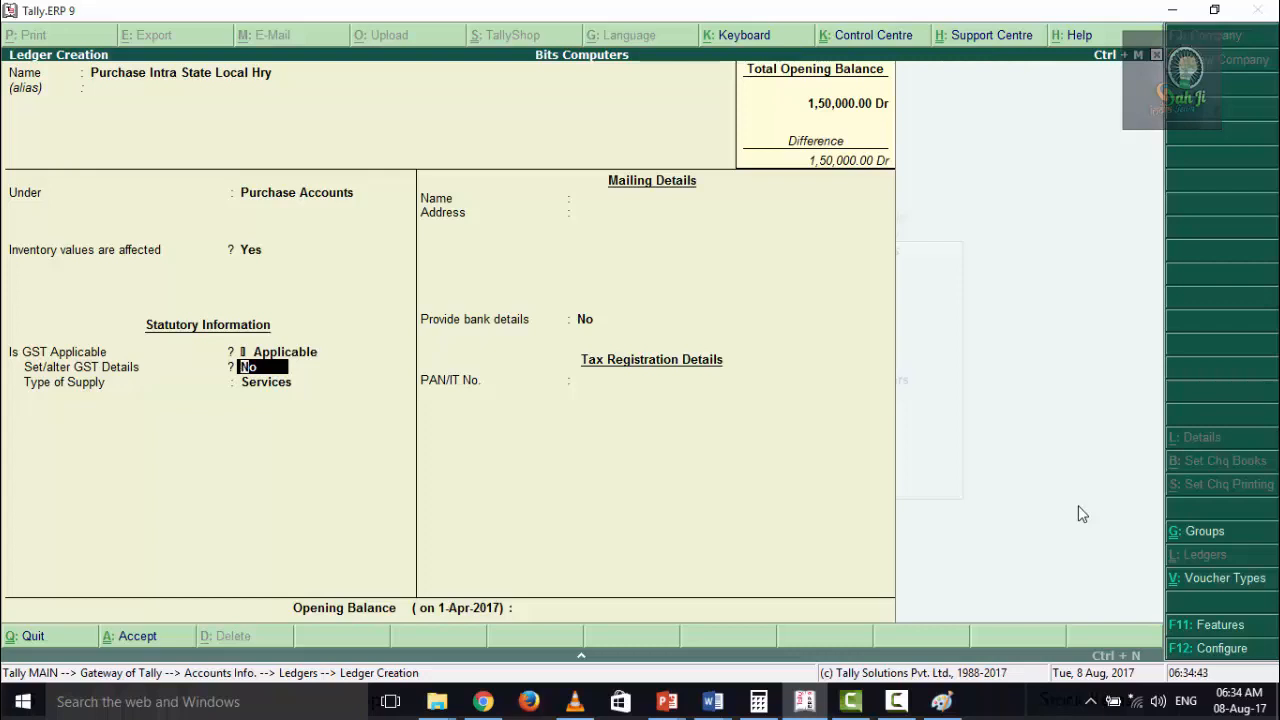
{"action": "key", "text": "Return"}
{"action": "key", "text": "Up"}
{"action": "key", "text": "Return"}
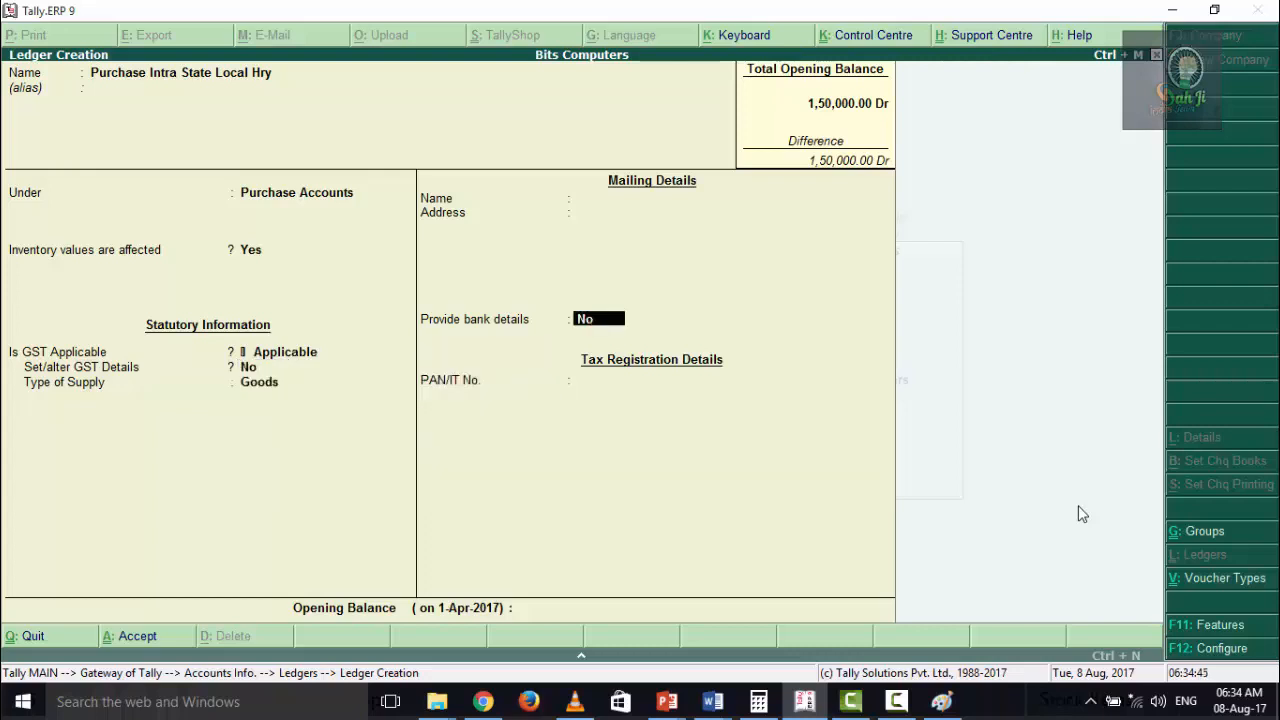
{"action": "key", "text": "Return"}
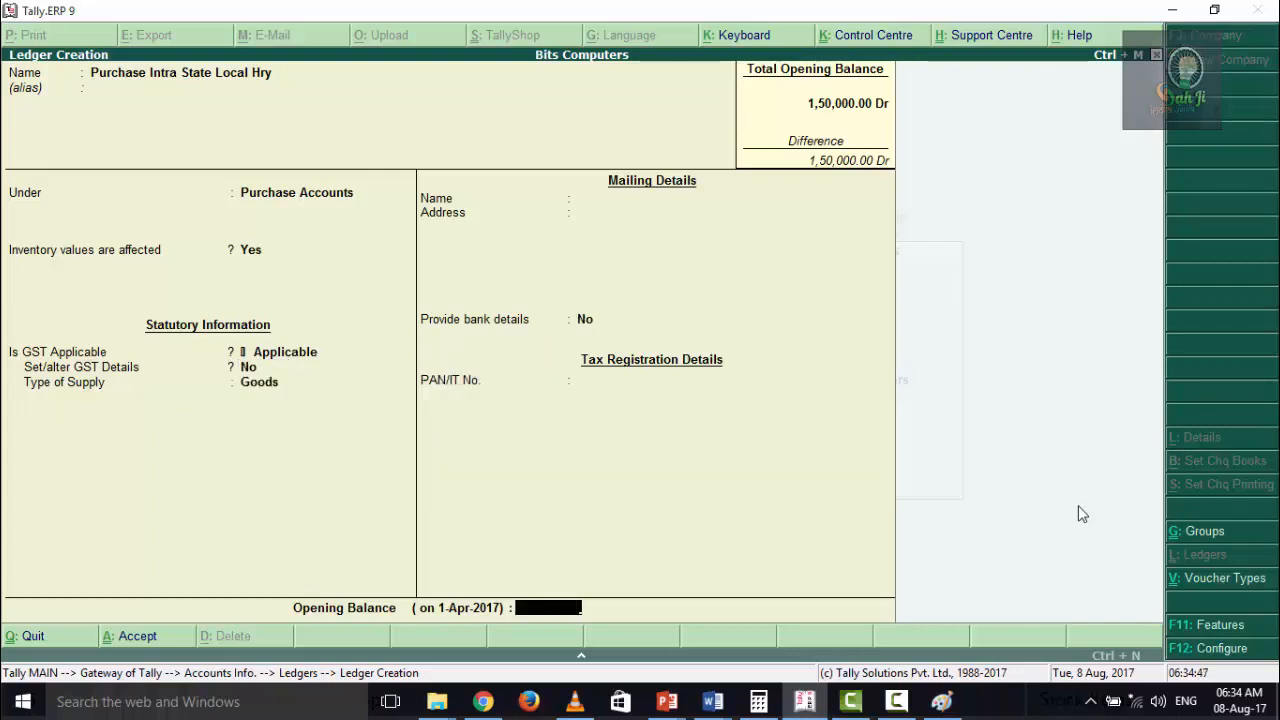
{"action": "key", "text": "Return"}
{"action": "key", "text": "Return"}
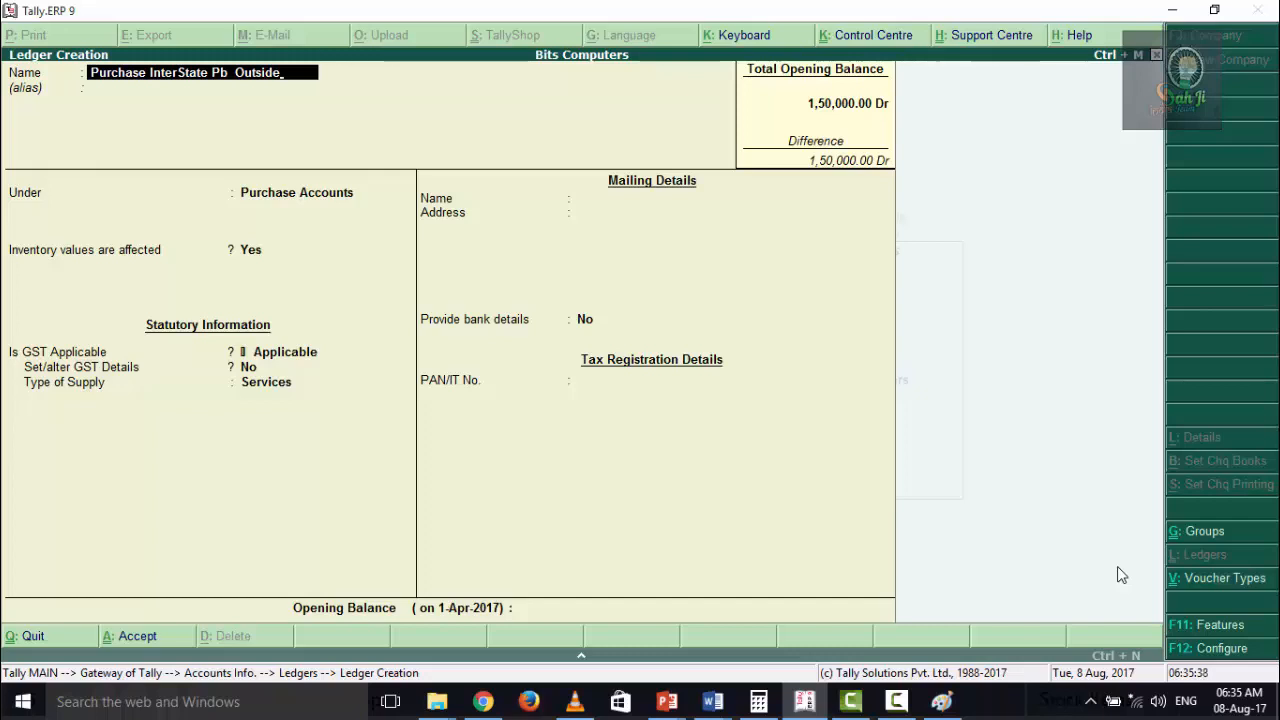
Step: Place the Purchase InterState Pb Outside ledger under Purchase Accounts, with inventory values affected and GST applicable
{"action": "key", "text": "Return"}
{"action": "key", "text": "Return"}
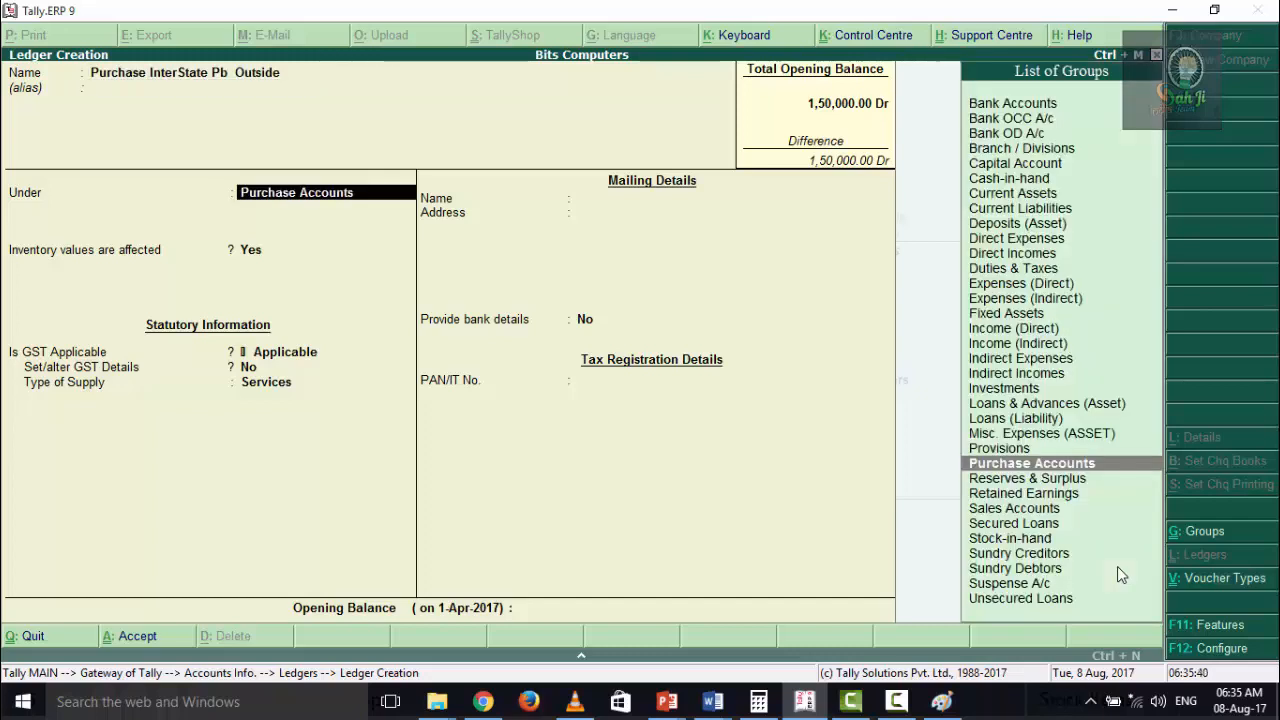
{"action": "key", "text": "Return"}
{"action": "key", "text": "Return"}
{"action": "key", "text": "Return"}
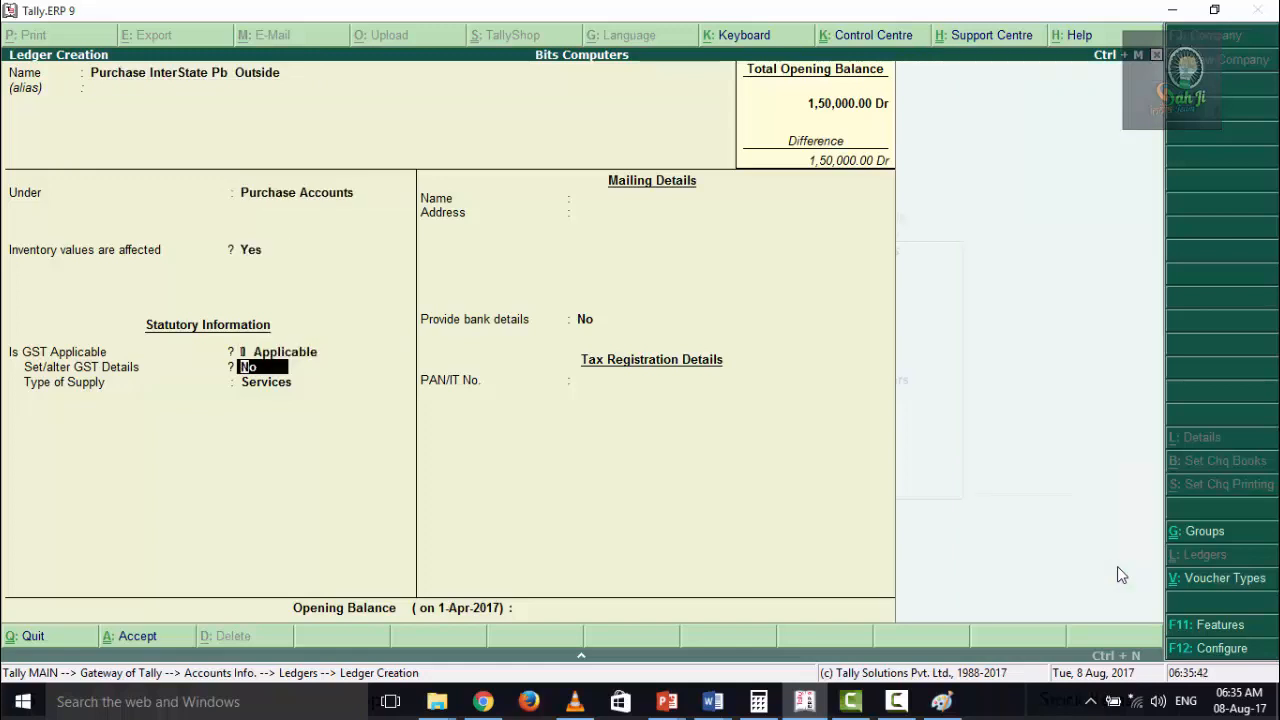
Step: Set the type of supply of the Purchase InterState Pb Outside ledger to Goods and save the ledger
{"action": "key", "text": "Return"}
{"action": "key", "text": "Return"}
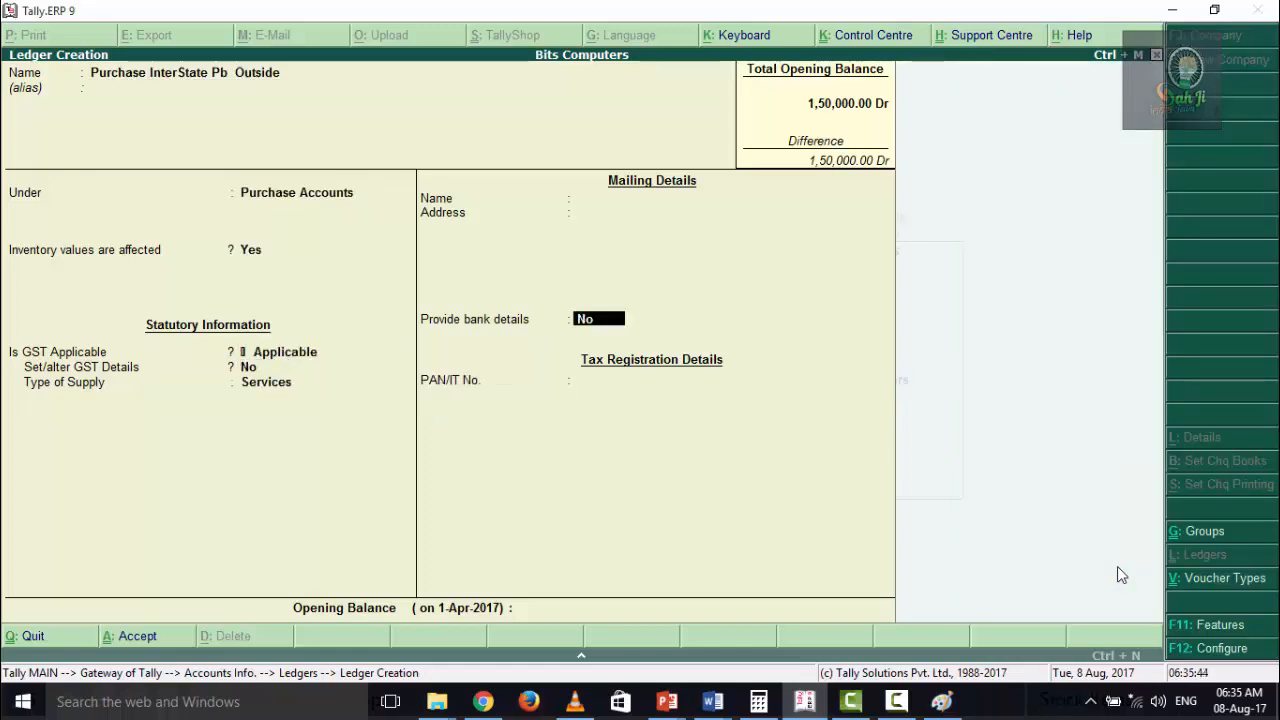
{"action": "key", "text": "Return"}
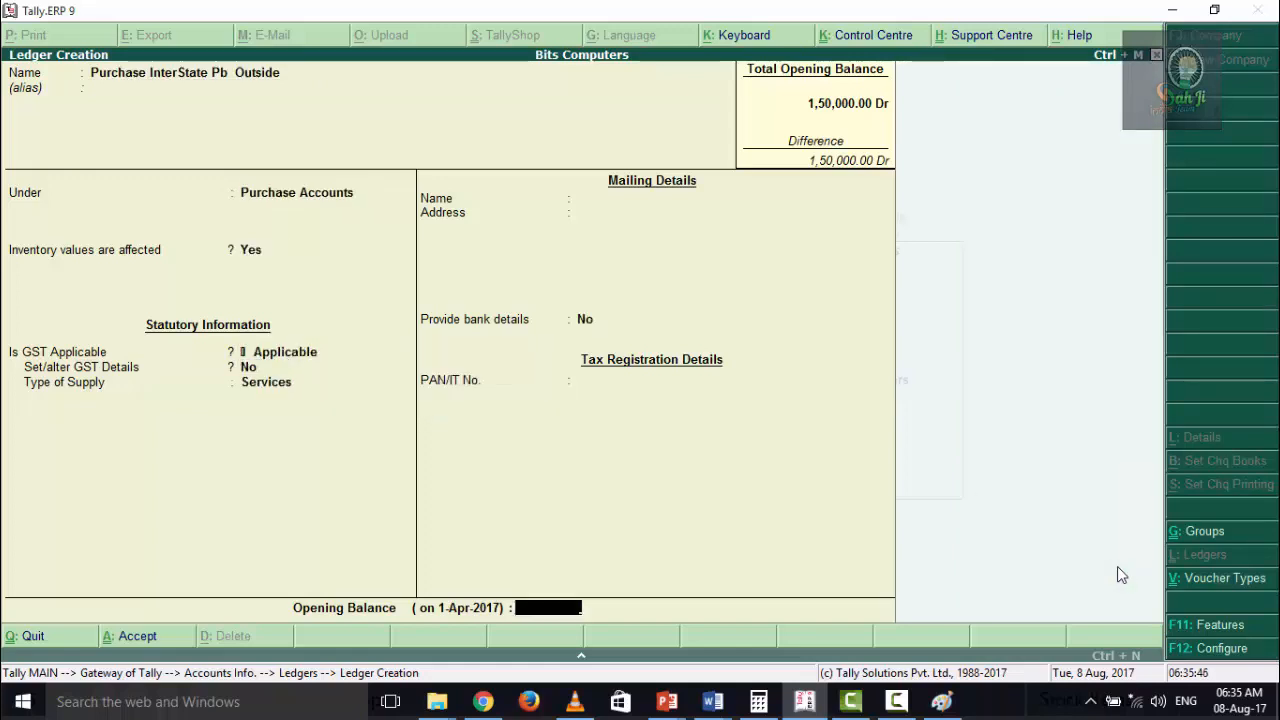
{"action": "key", "text": "Return"}
{"action": "key", "text": "n"}
{"action": "key", "text": "Up"}
{"action": "key", "text": "Up"}
{"action": "key", "text": "Return"}
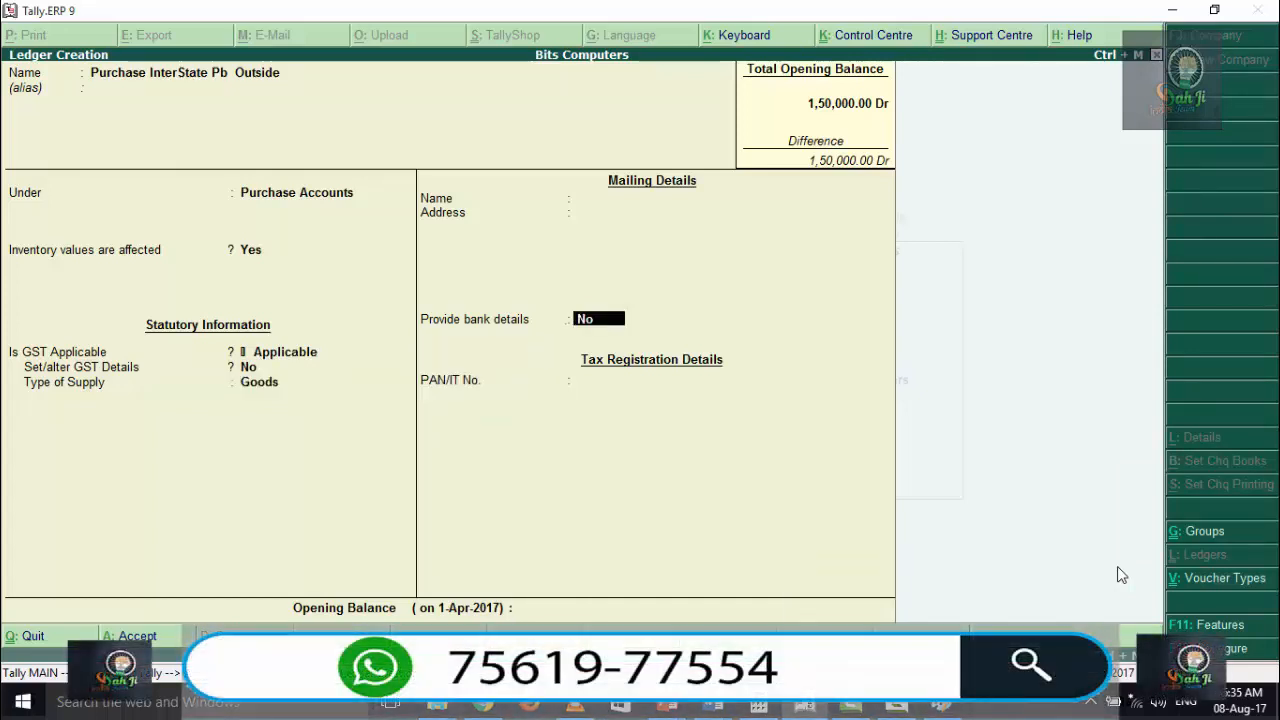
{"action": "key", "text": "Return"}
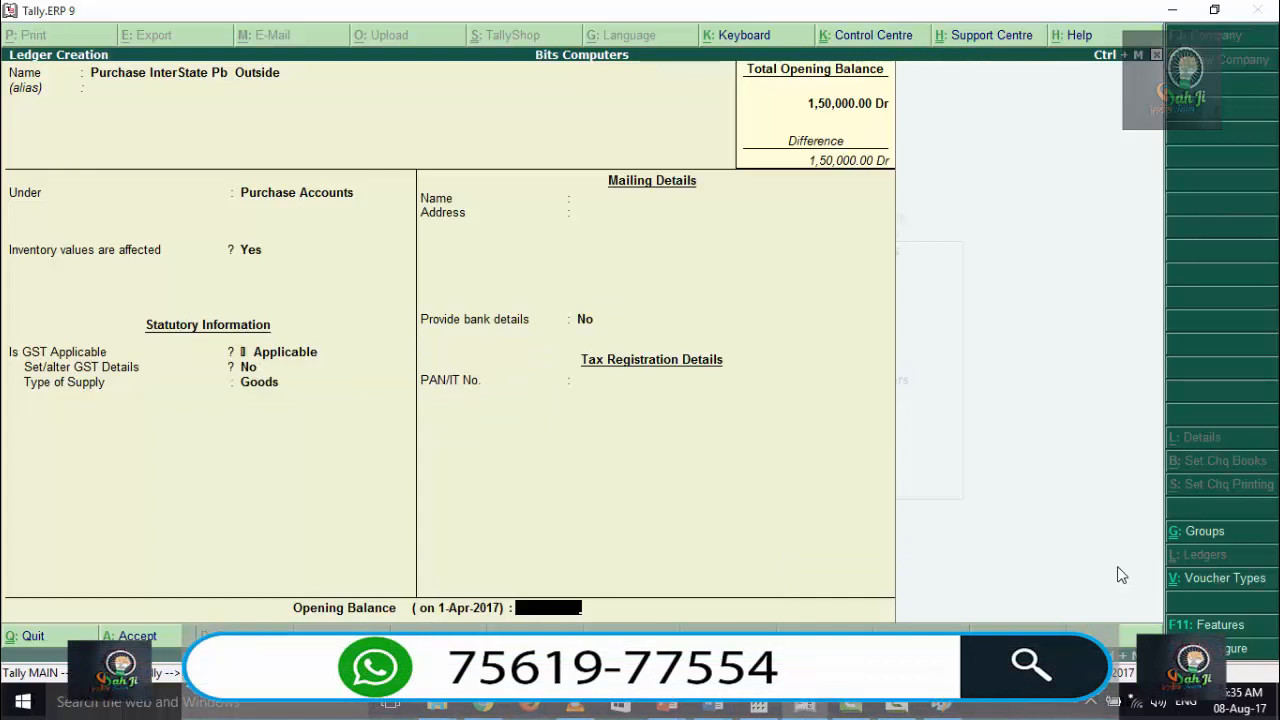
{"action": "key", "text": "Return"}
{"action": "key", "text": "y"}
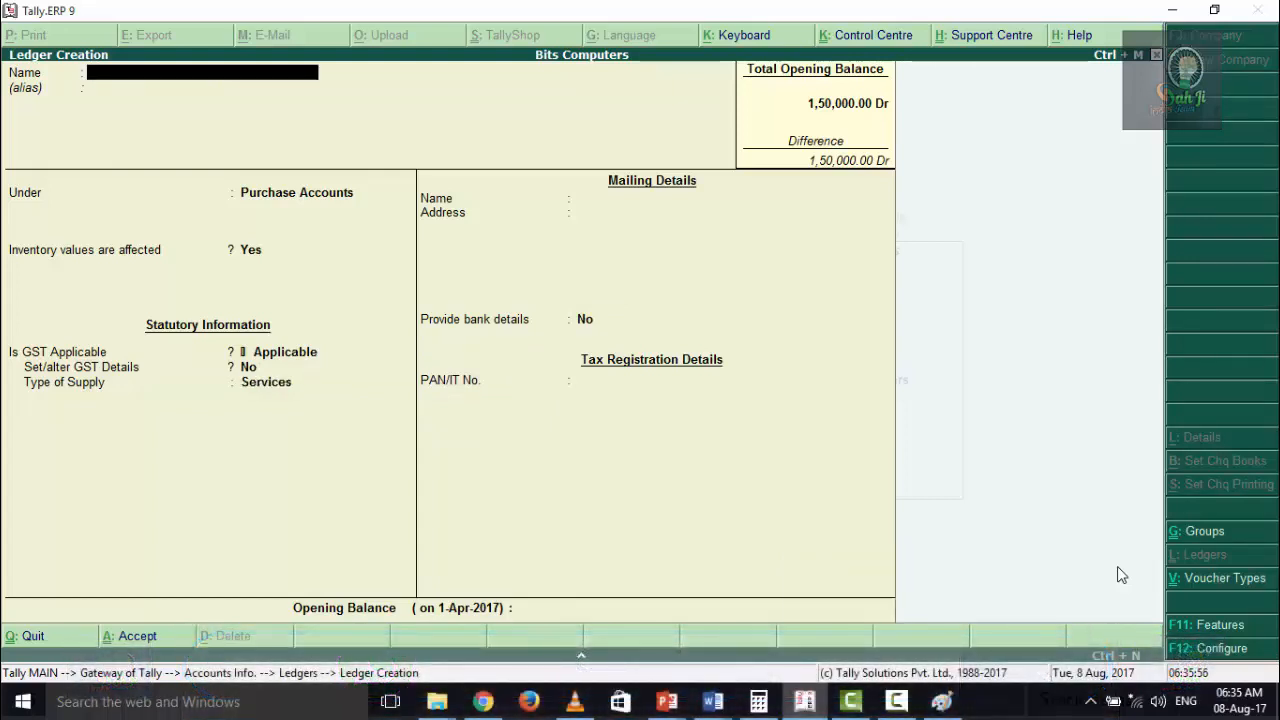
Step: Name the new ledger Sales Local Hry Intra and place it under Sales Accounts with inventory values affected
{"action": "type", "text": "Sales Local Hry Intra"}
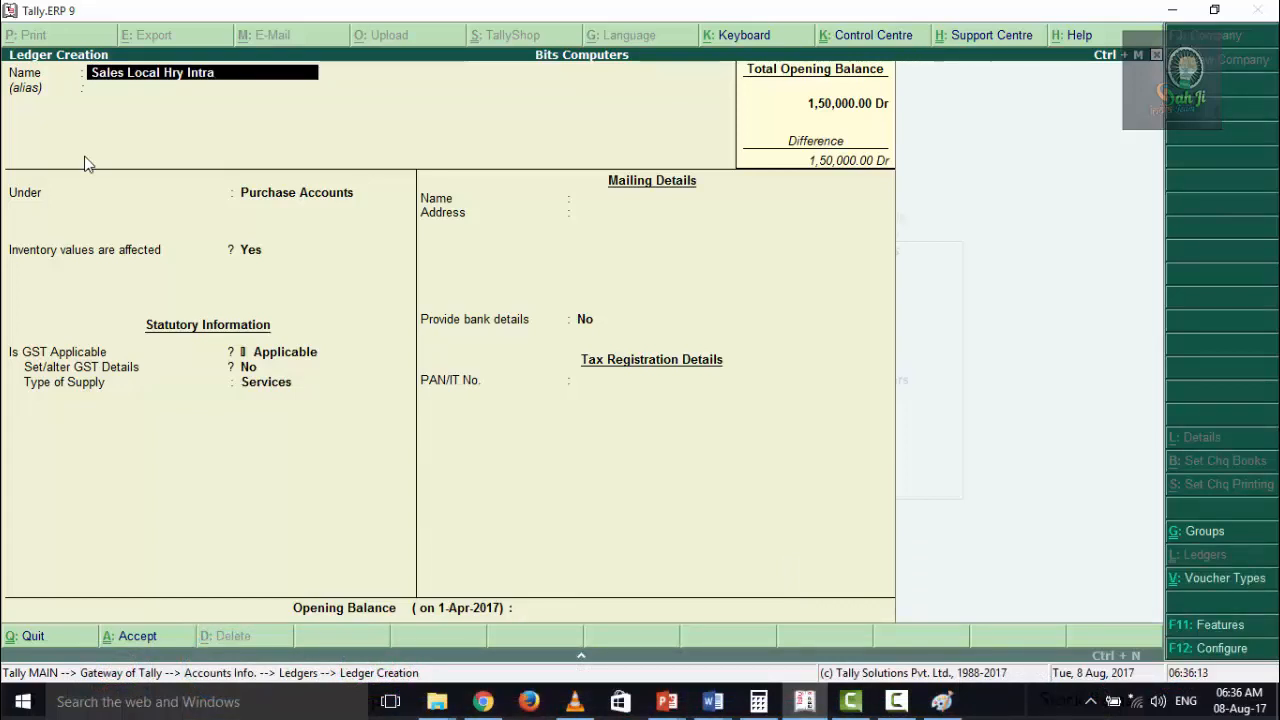
{"action": "key", "text": "Return"}
{"action": "key", "text": "Return"}
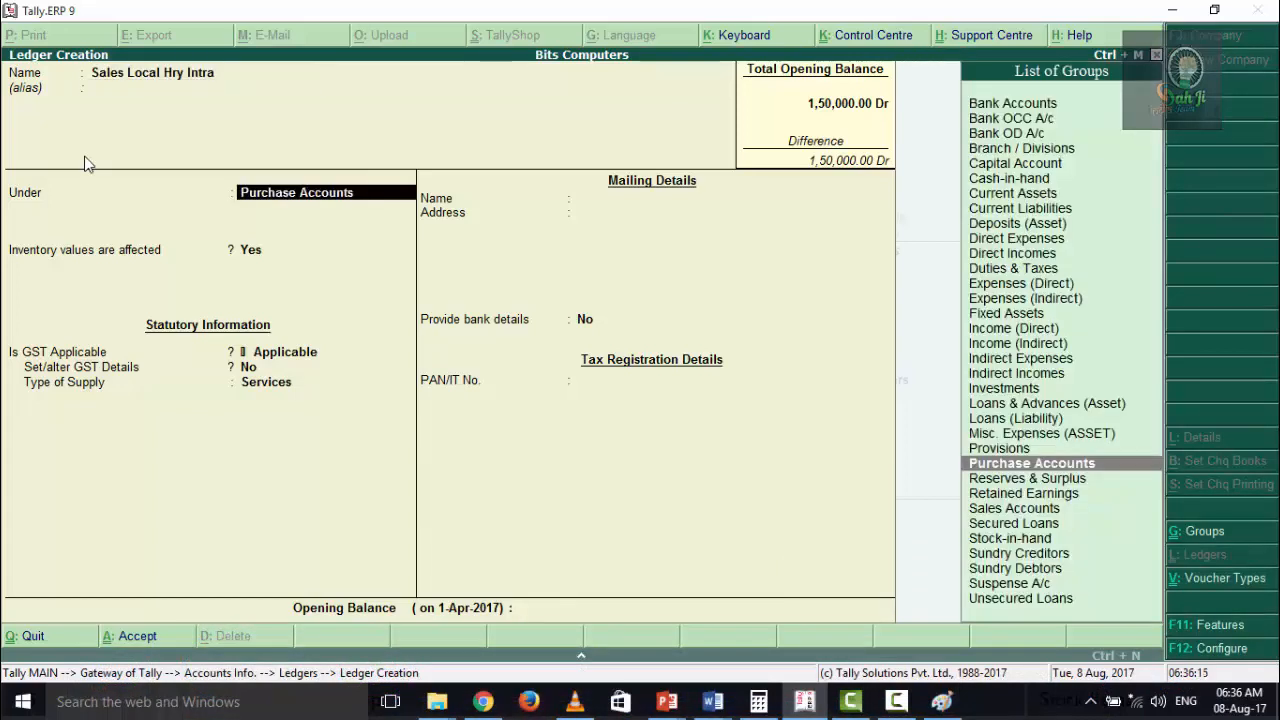
{"action": "type", "text": "Se"}
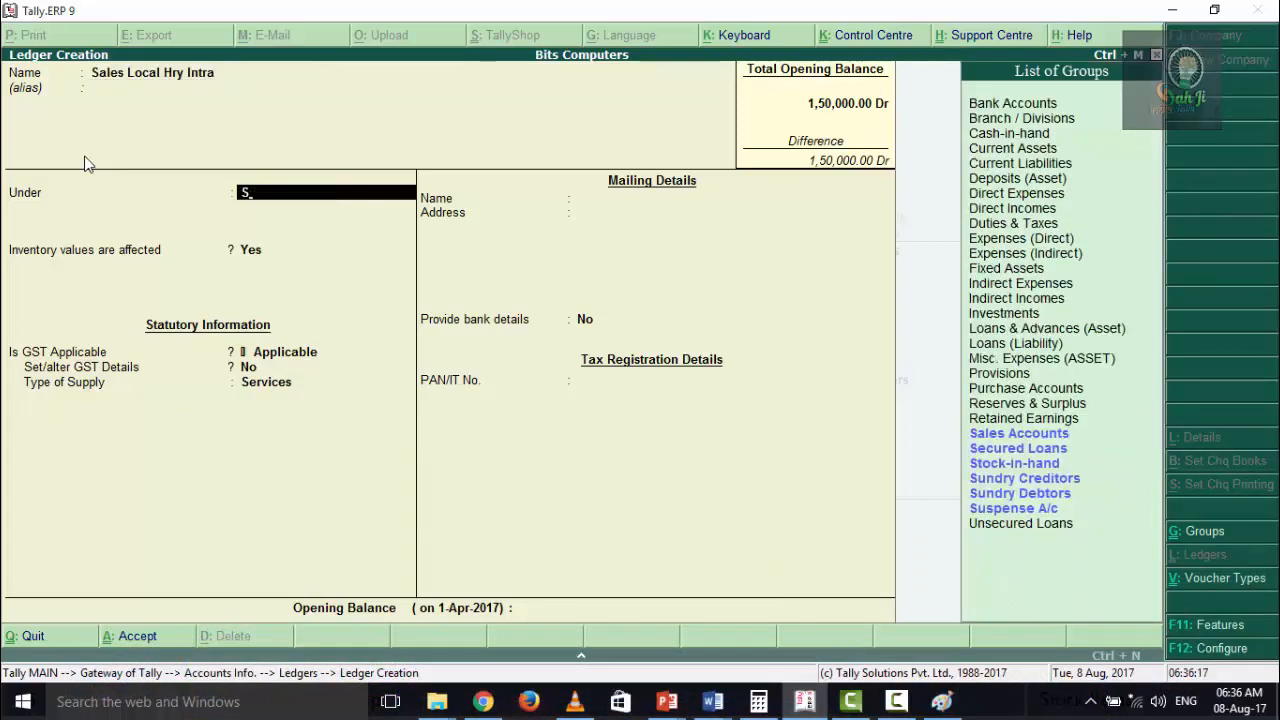
{"action": "key", "text": "BackSpace"}
{"action": "key", "text": "Return"}
{"action": "key", "text": "Return"}
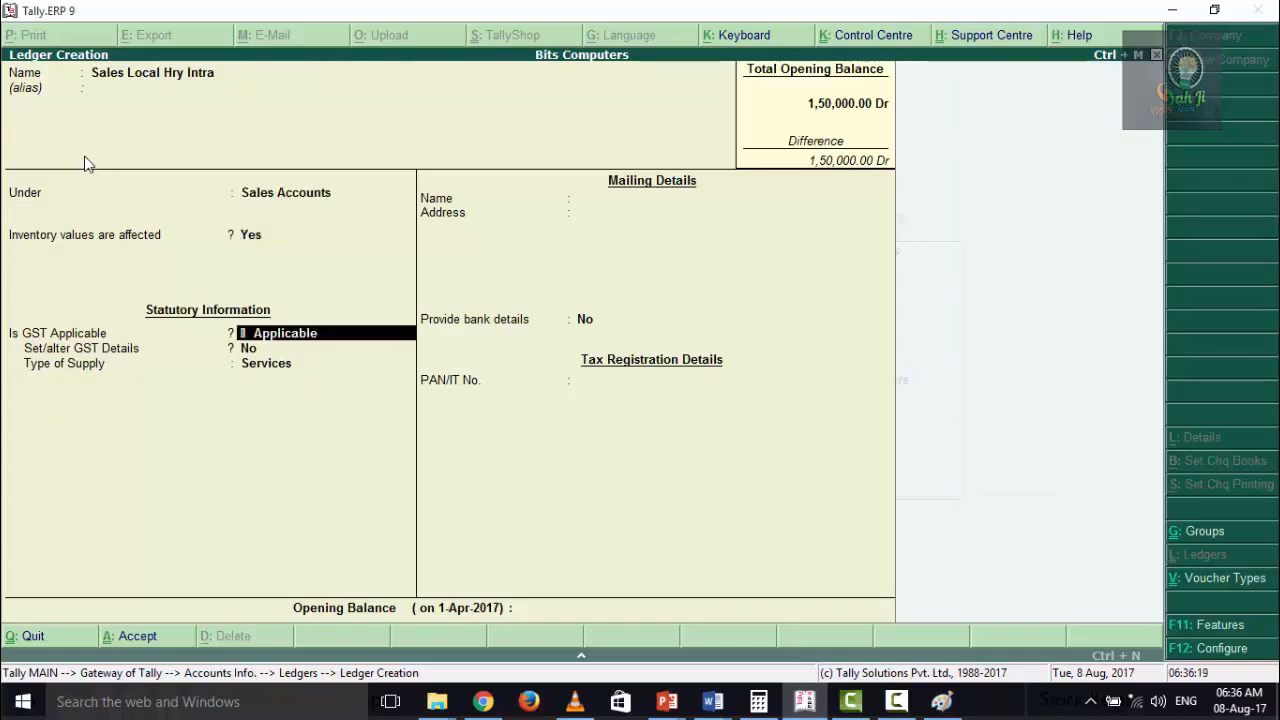
Step: Keep GST applicable for the Sales Local Hry Intra ledger, set its type of supply to Goods and save it
{"action": "key", "text": "Return"}
{"action": "key", "text": "Return"}
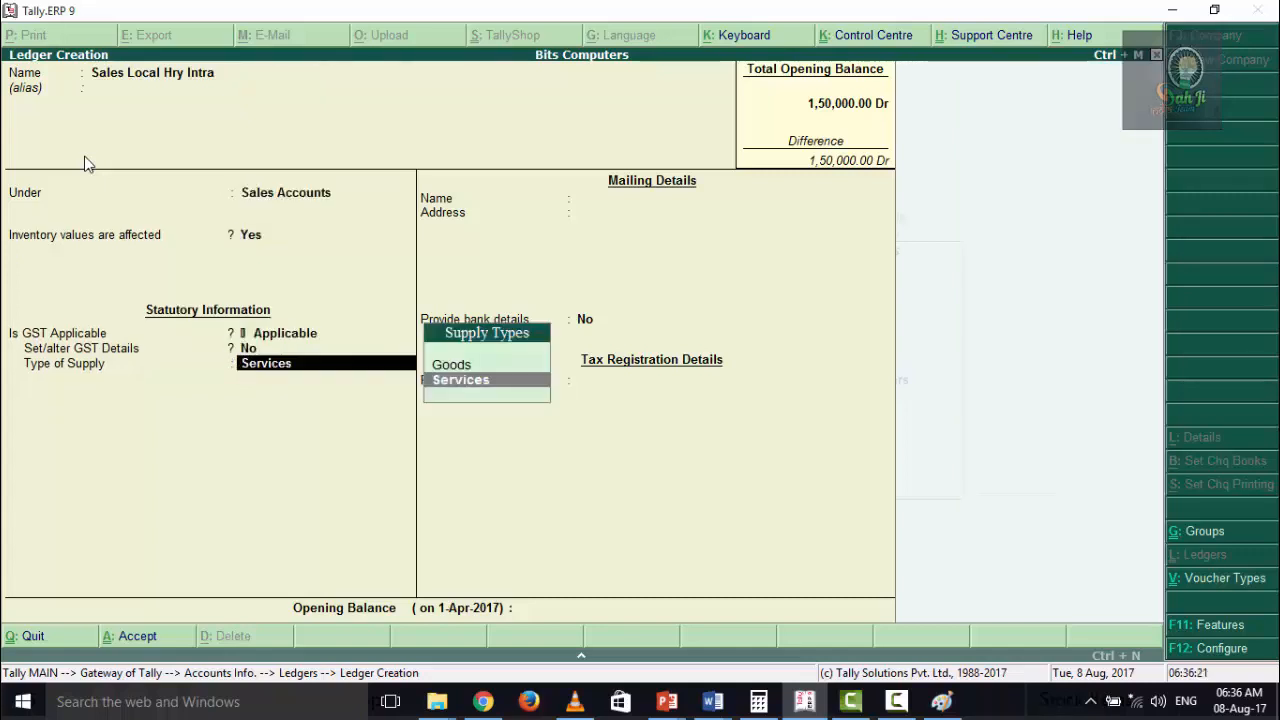
{"action": "key", "text": "Up"}
{"action": "key", "text": "Return"}
{"action": "key", "text": "Return"}
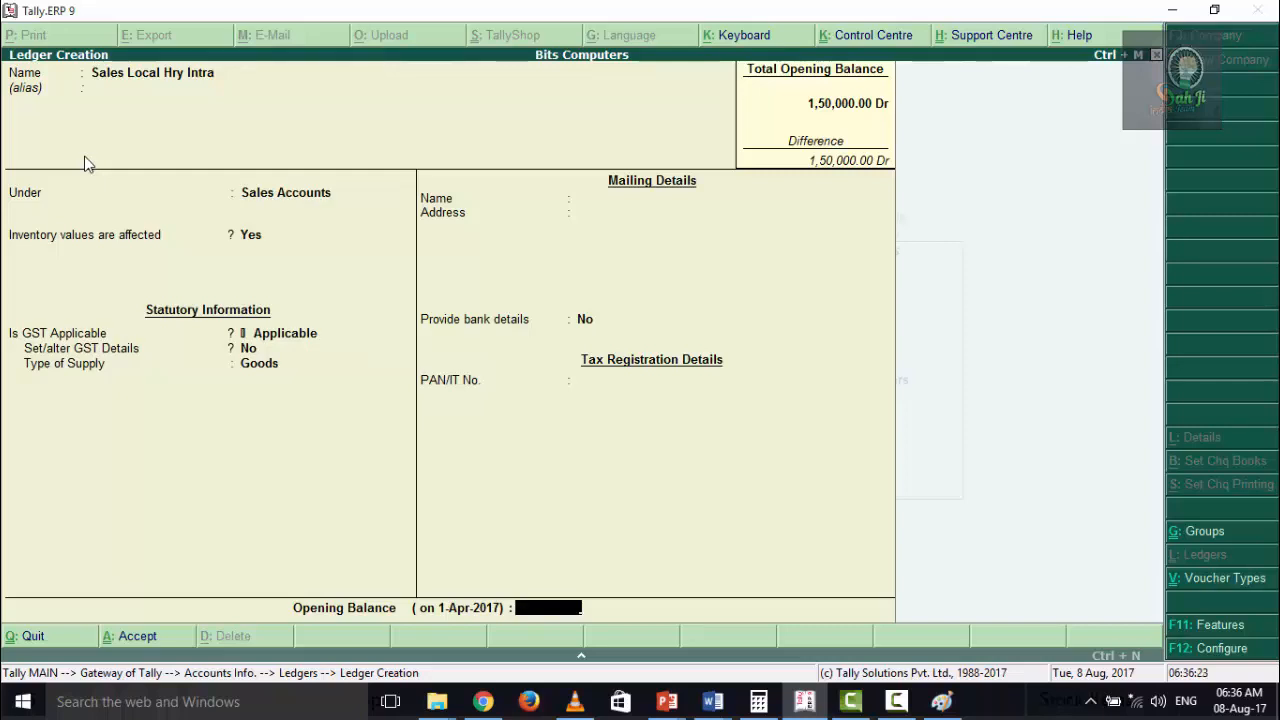
{"action": "key", "text": "Return"}
{"action": "key", "text": "Return"}
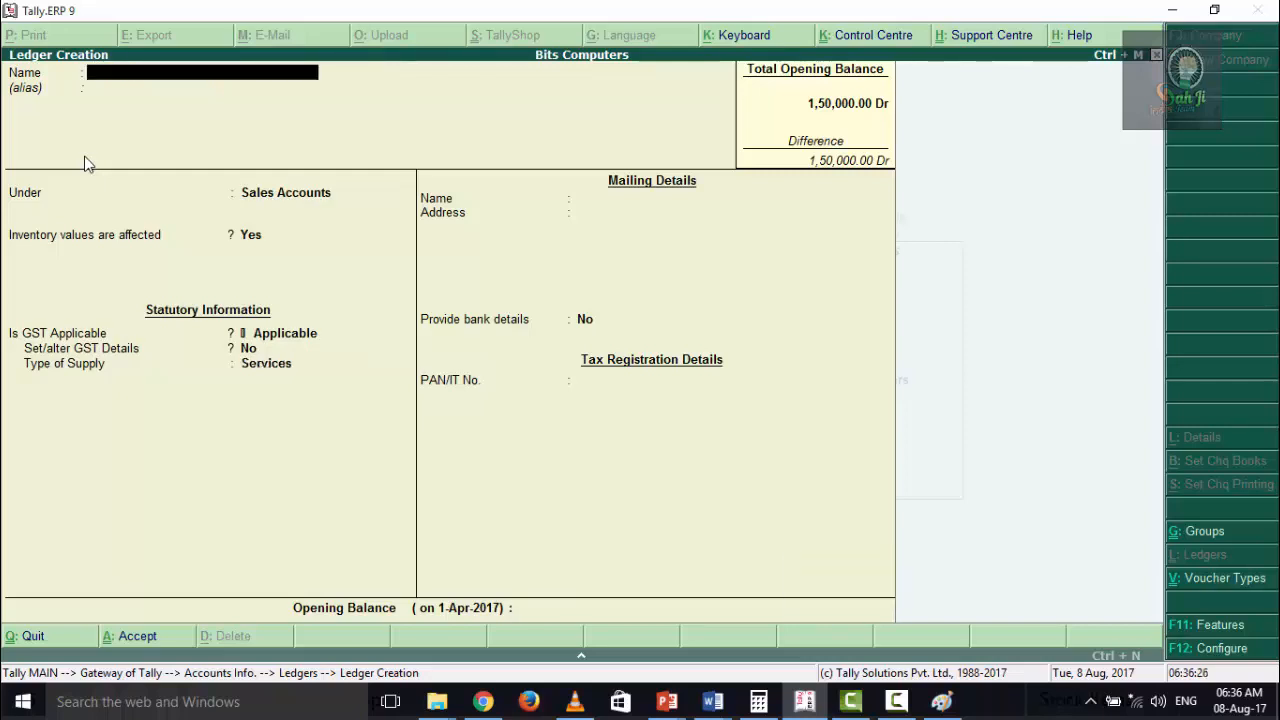
Step: Name the new ledger Sales Inter Punjab Outside and place it under Sales Accounts with inventory values affected
{"action": "type", "text": "Sales Inter Punjab Outside"}
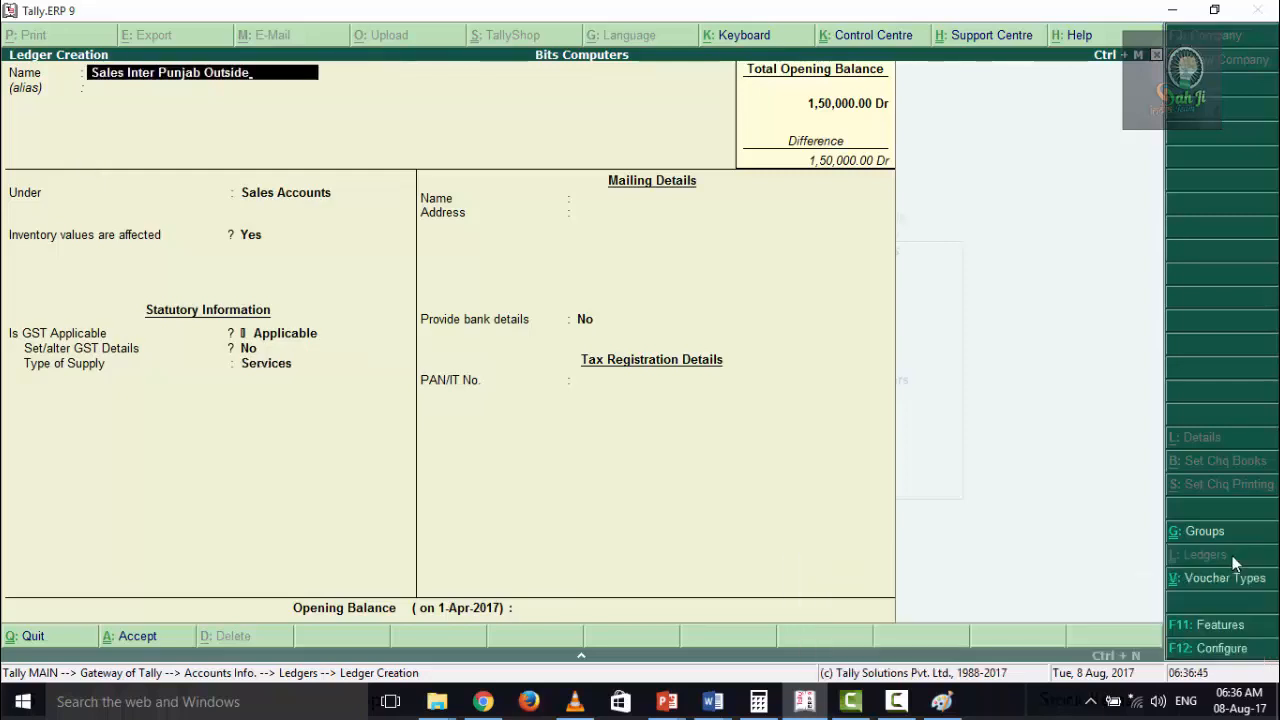
{"action": "key", "text": "Return"}
{"action": "key", "text": "Return"}
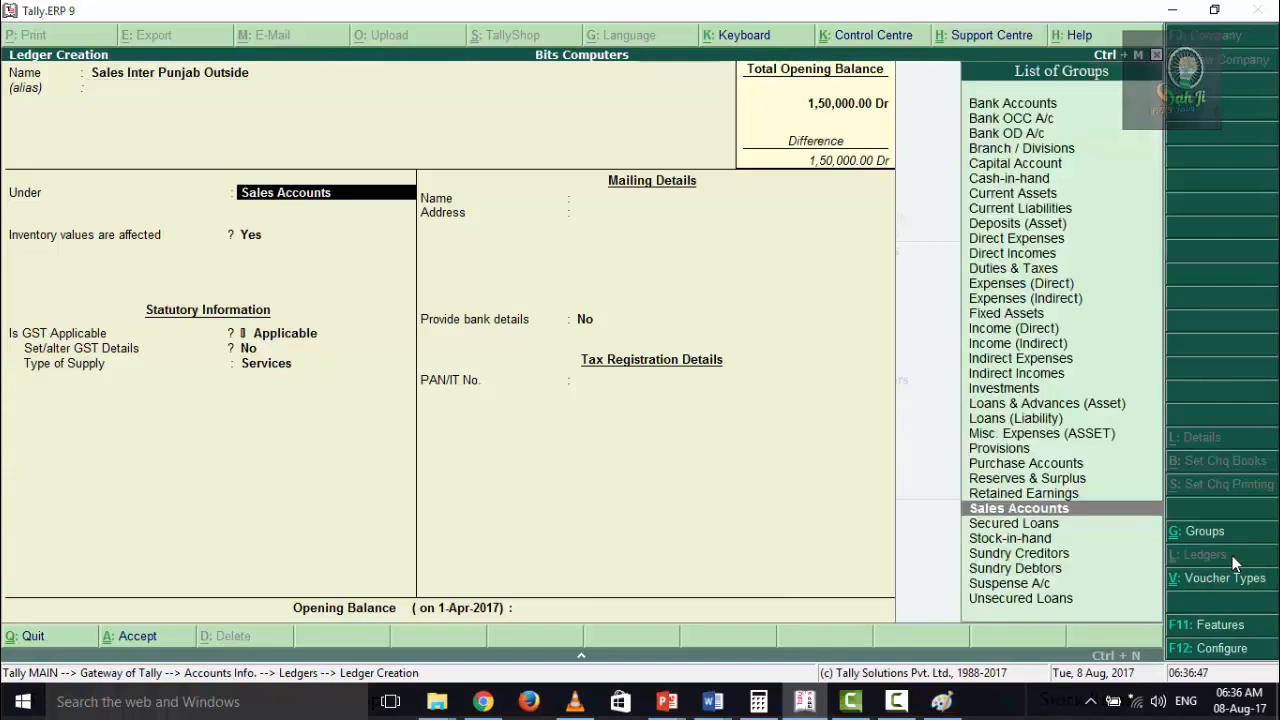
{"action": "key", "text": "Return"}
{"action": "key", "text": "Return"}
Step: Keep GST applicable for the Sales Inter Punjab Outside ledger, set its type of supply to Goods and save it
{"action": "key", "text": "Return"}
{"action": "key", "text": "Return"}
{"action": "key", "text": "Up"}
{"action": "key", "text": "Return"}
{"action": "key", "text": "Return"}
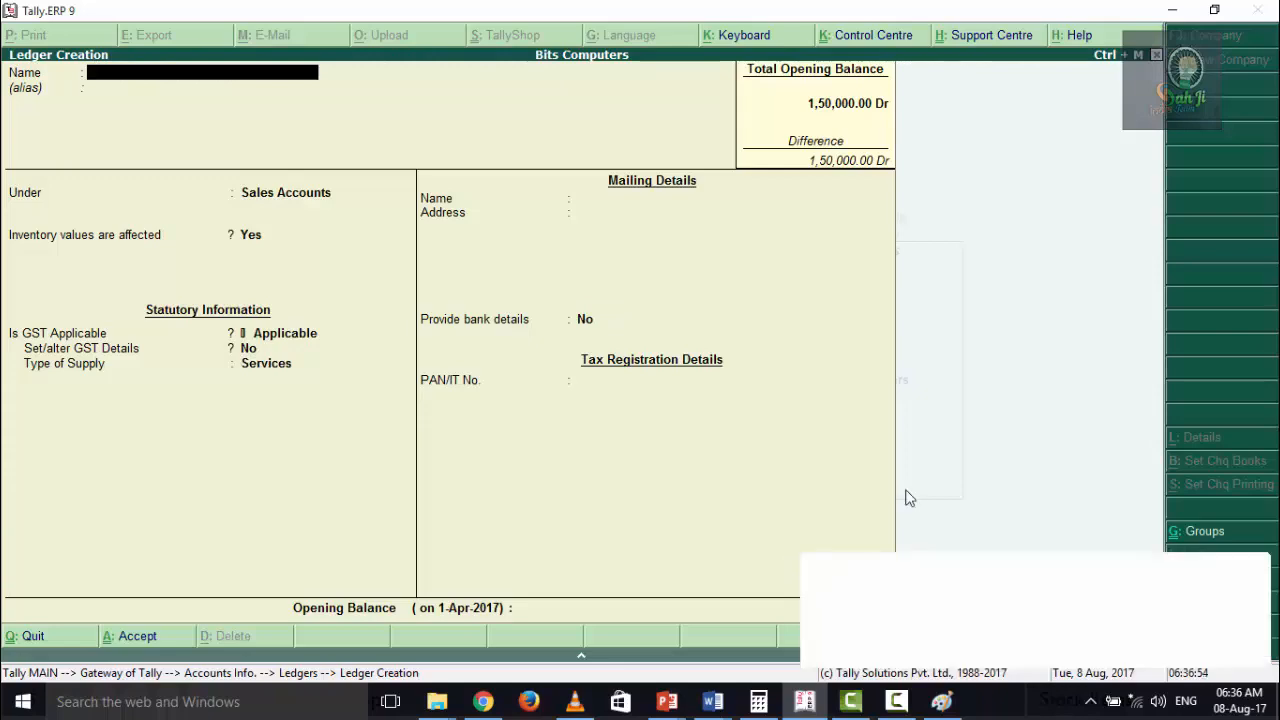
Step: Name the new ledger CGST and place it under the Duties & Taxes group
{"action": "key", "text": "alt+Tab"}
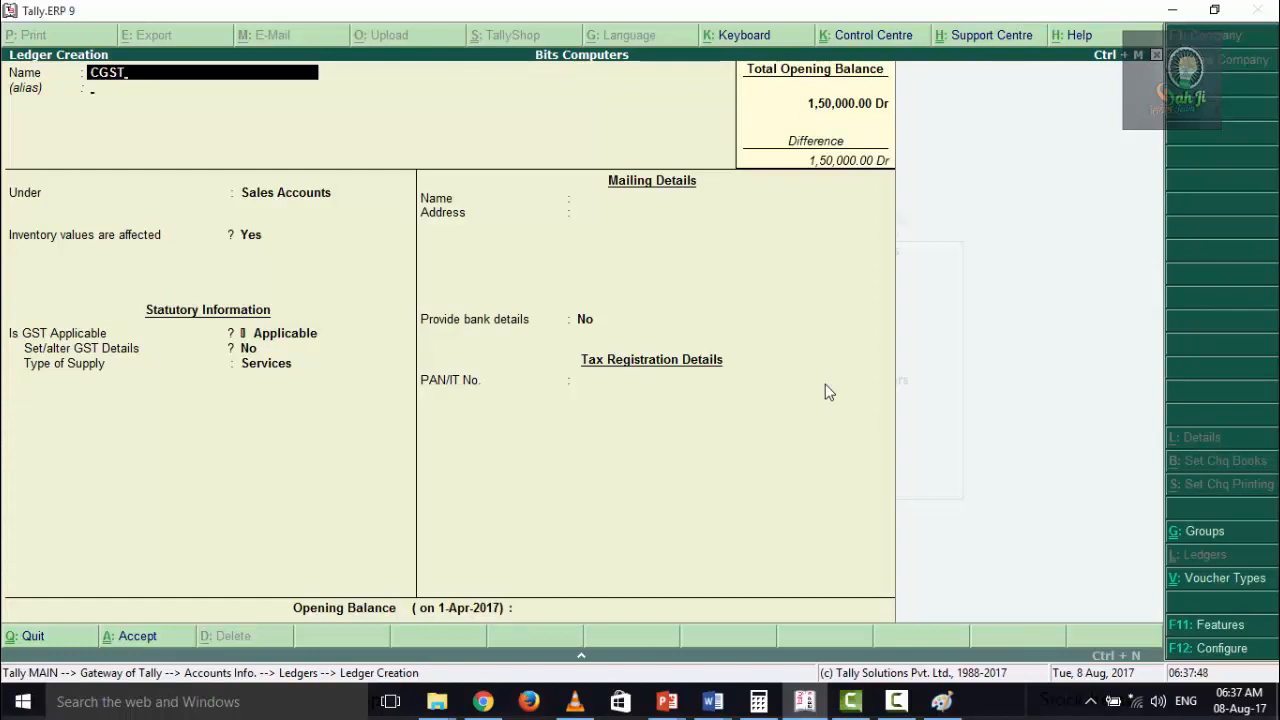
{"action": "key", "text": "Return"}
{"action": "key", "text": "Return"}
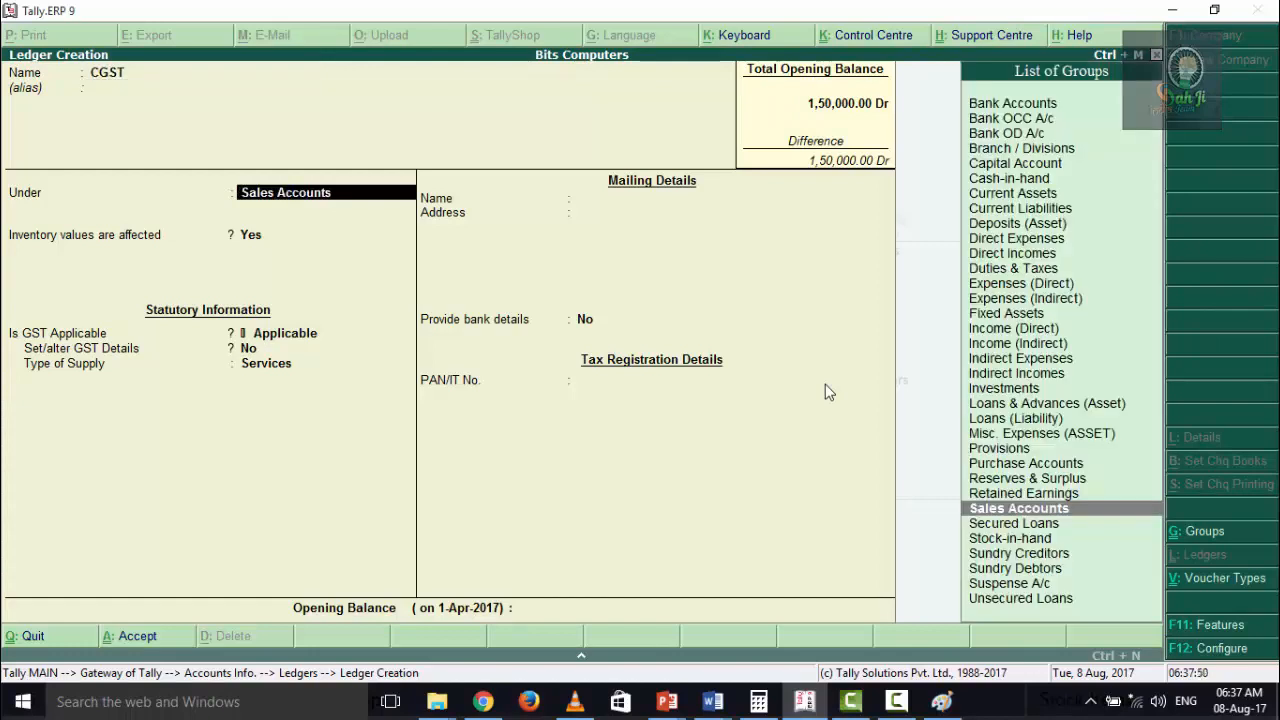
{"action": "type", "text": "D"}
{"action": "key", "text": "Down"}
{"action": "key", "text": "Down"}
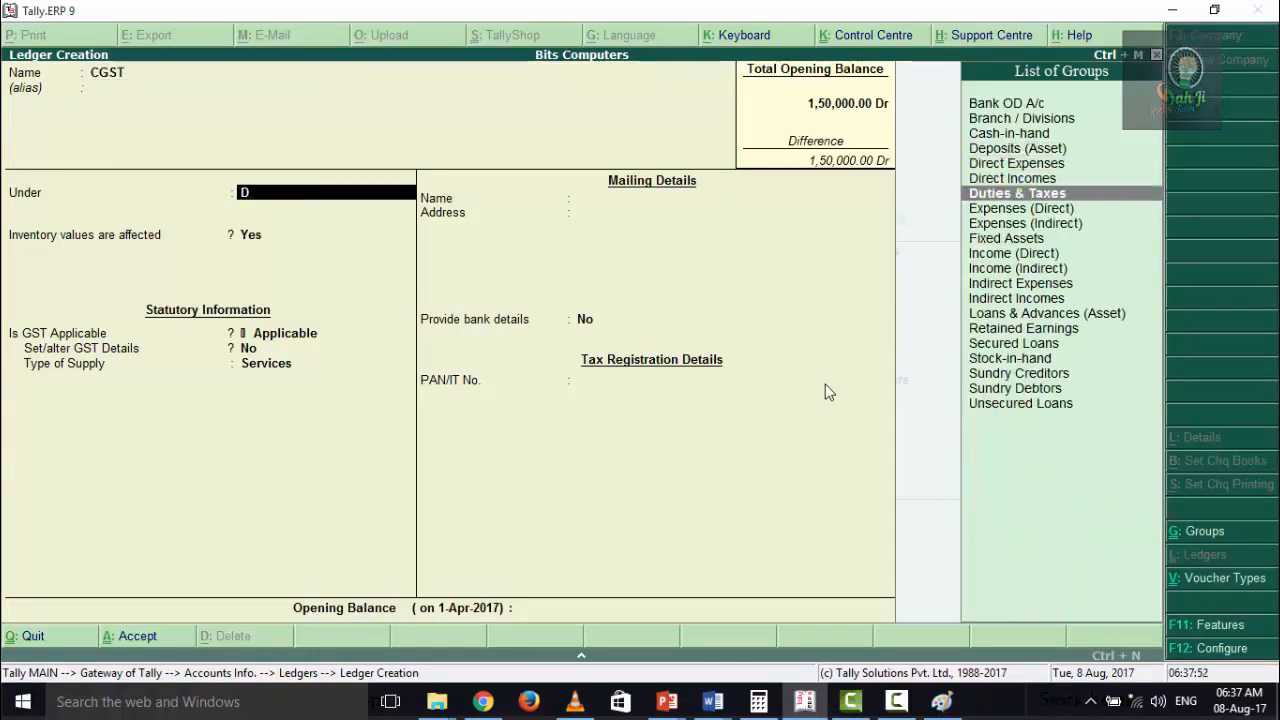
{"action": "key", "text": "Return"}
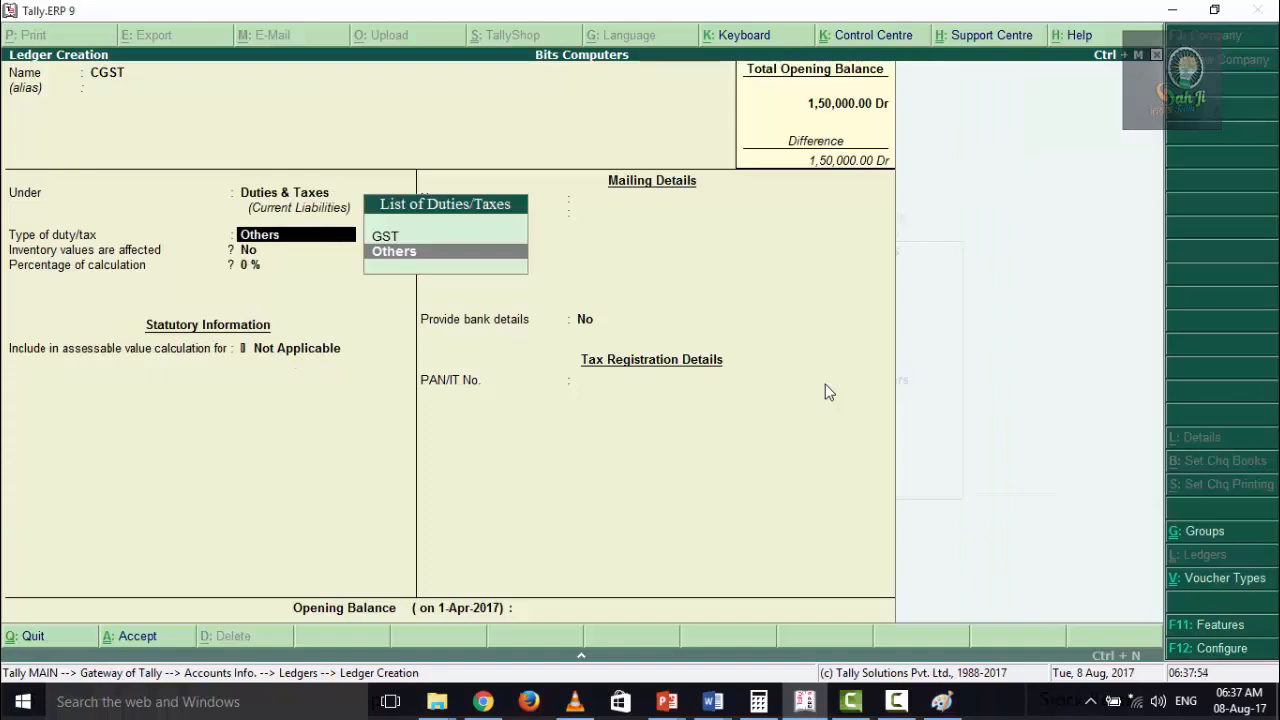
Step: Set the CGST ledger's type of duty/tax to GST and its tax type to Central Tax
{"action": "key", "text": "Up"}
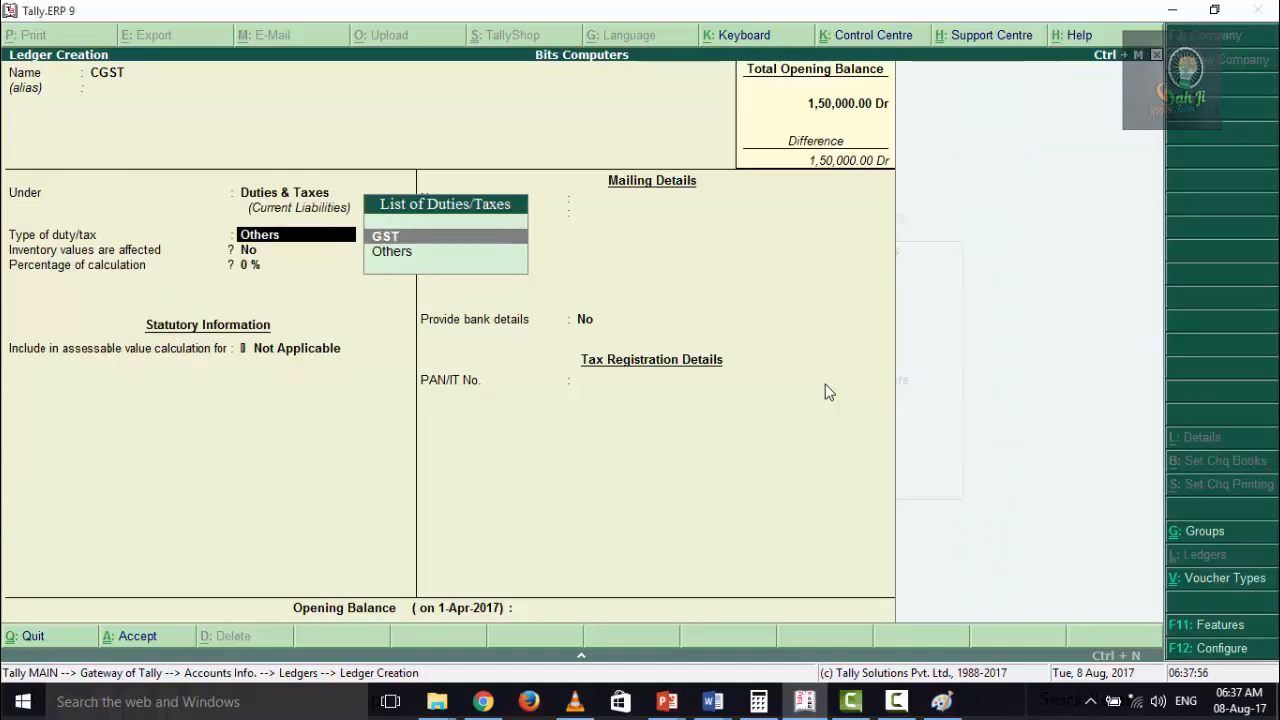
{"action": "key", "text": "Return"}
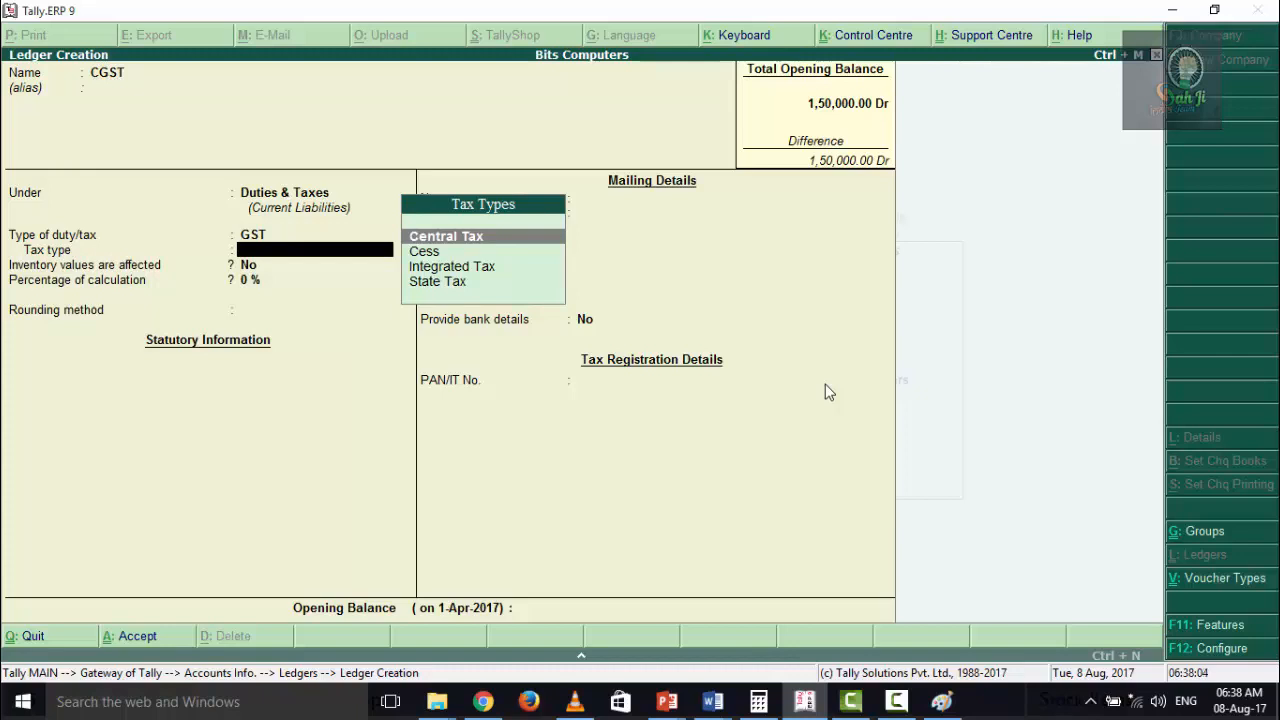
{"action": "key", "text": "Return"}
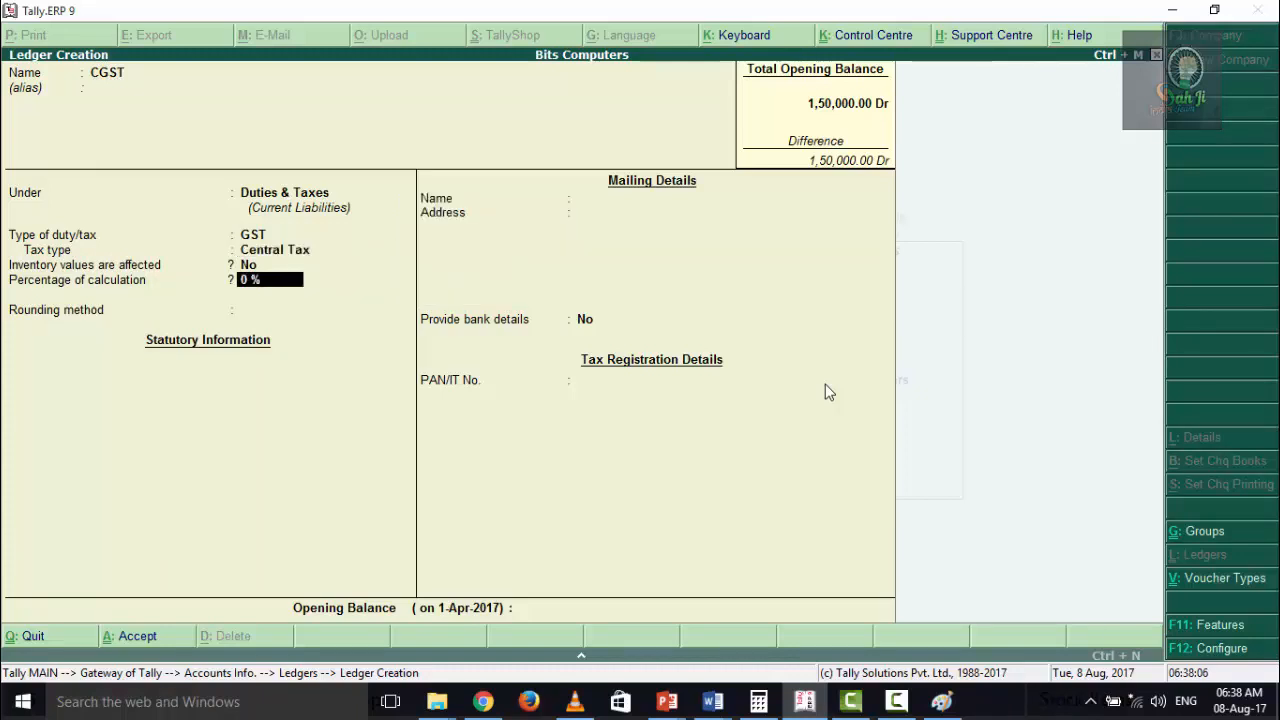
Step: Keep 0 % as the CGST calculation percentage, set the rounding method to Not Applicable and save the ledger
{"action": "key", "text": "Return"}
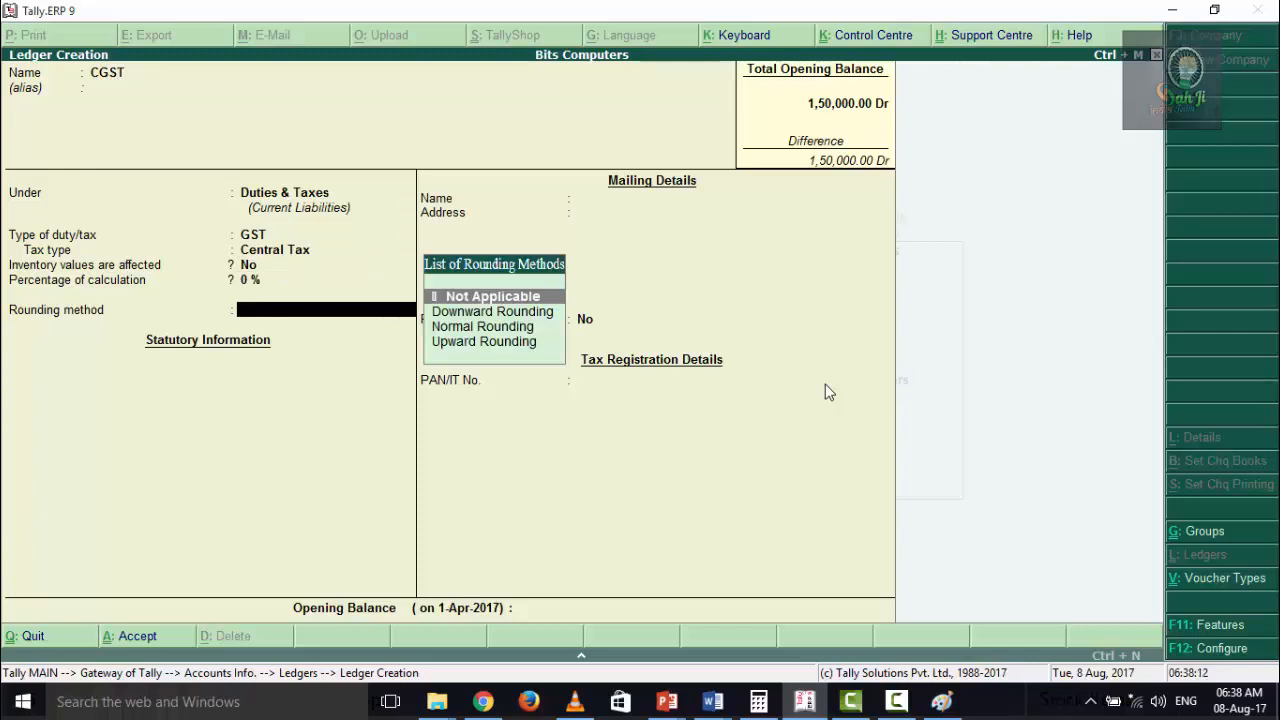
{"action": "key", "text": "Return"}
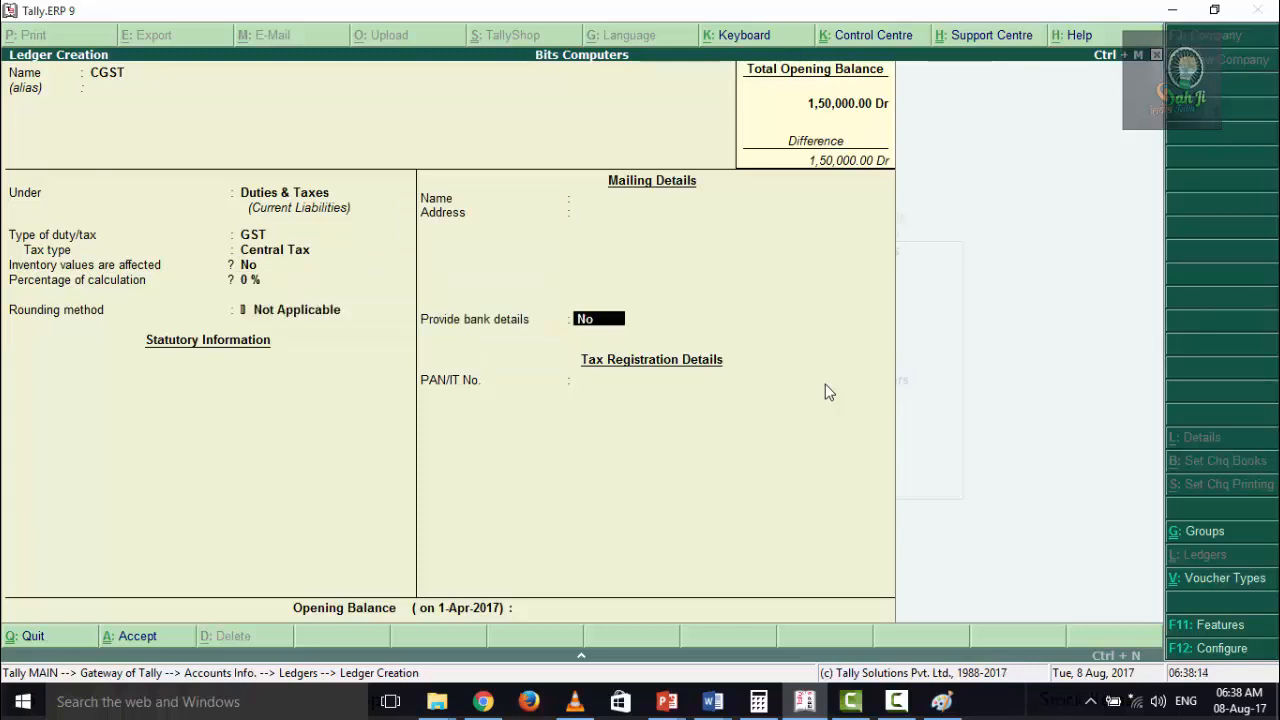
{"action": "key", "text": "Return"}
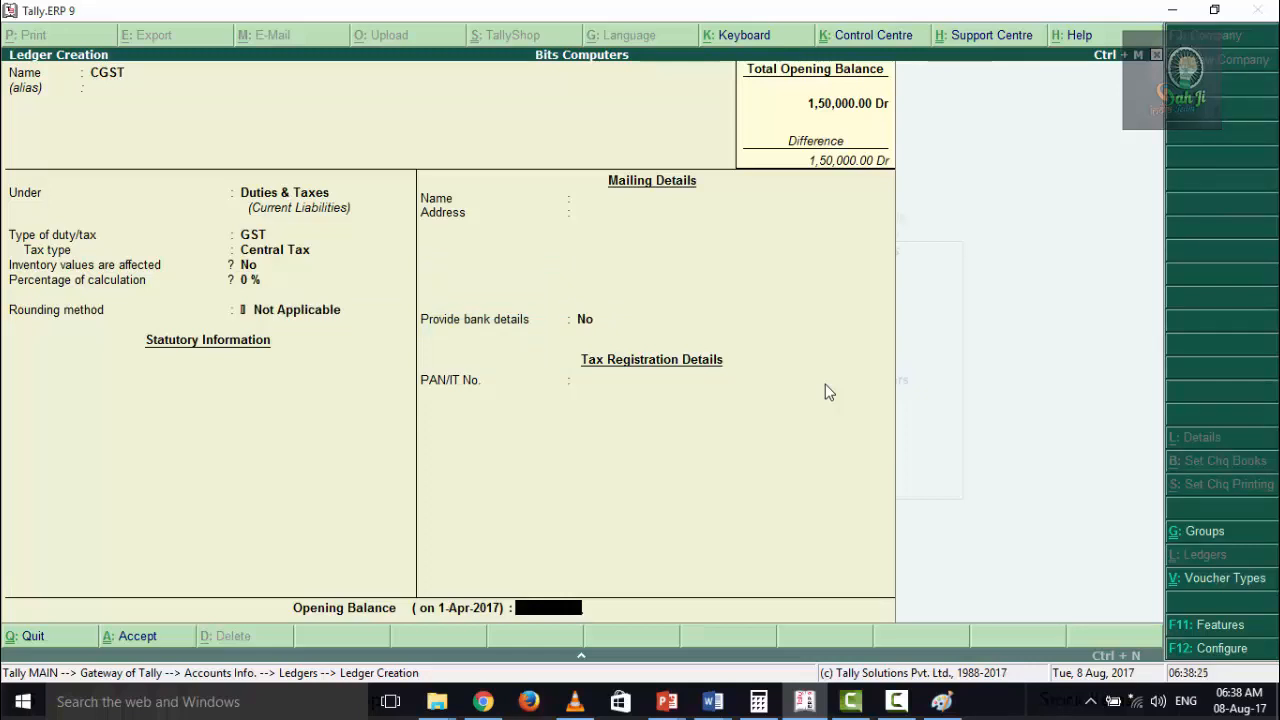
{"action": "key", "text": "Return"}
{"action": "type", "text": "y"}
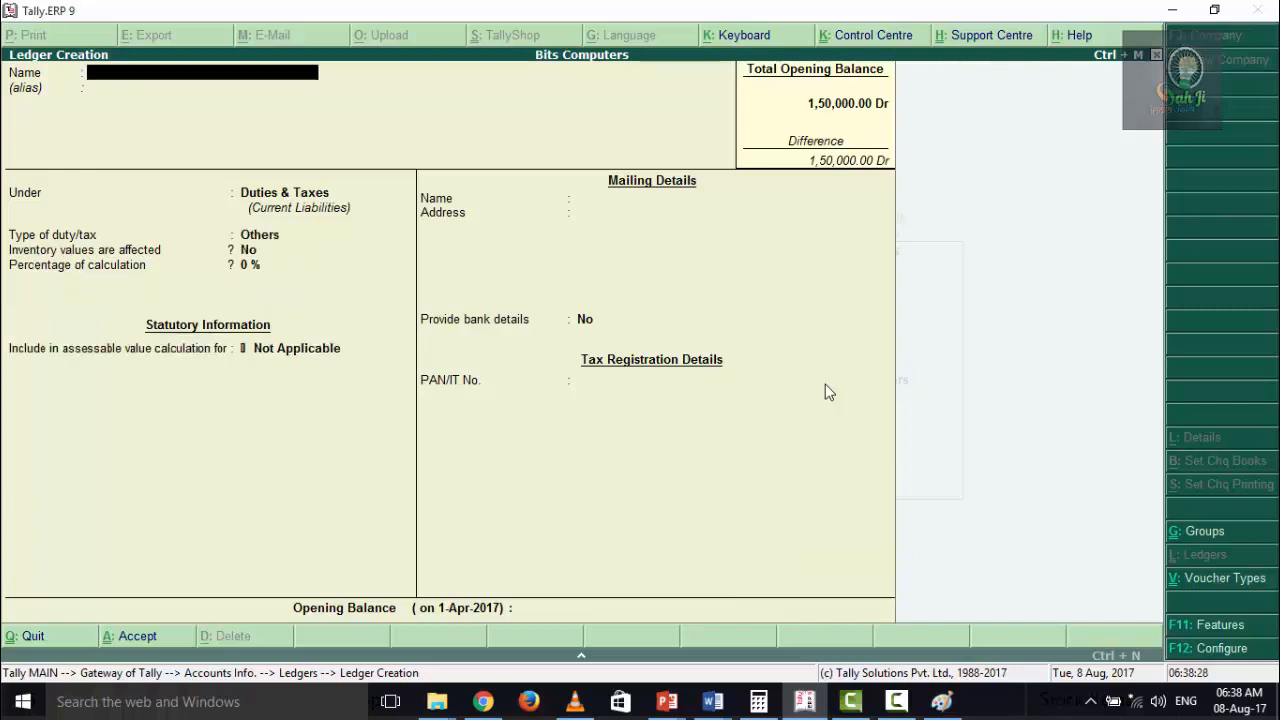
Step: Name the new ledger SGST and place it under the Duties & Taxes group
{"action": "type", "text": "SGST"}
{"action": "key", "text": "Return"}
{"action": "key", "text": "Return"}
{"action": "key", "text": "Return"}
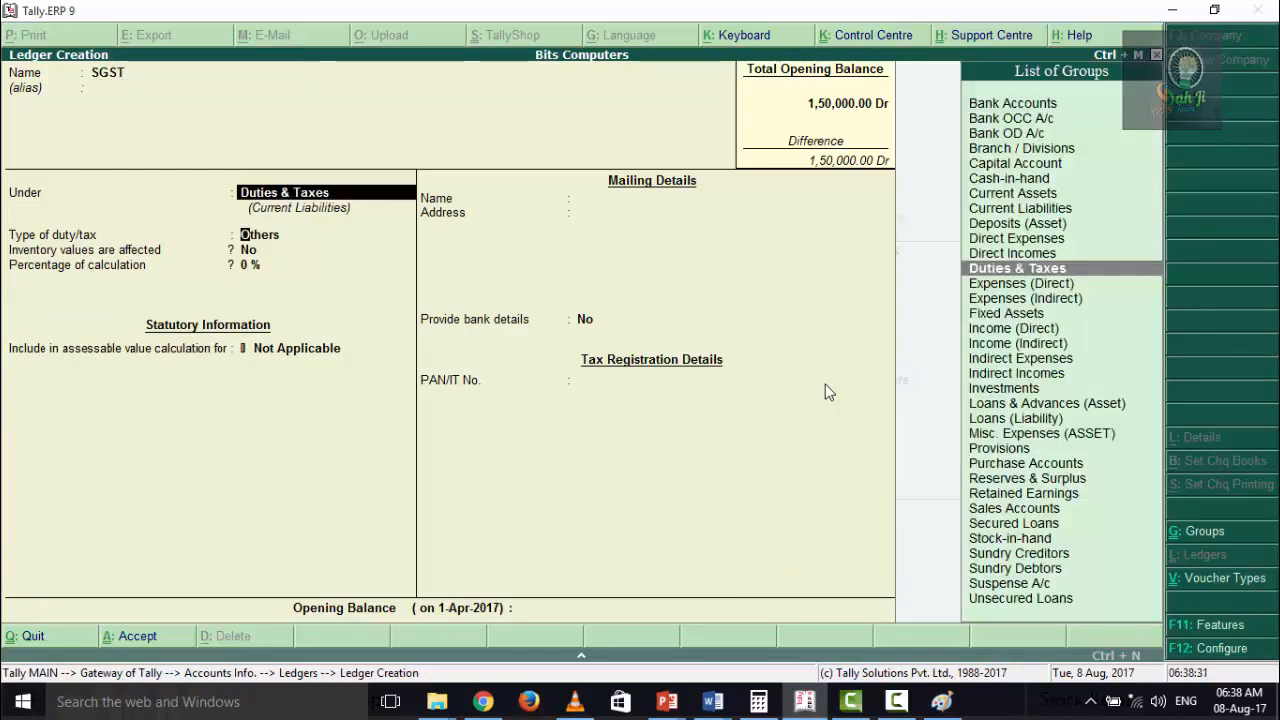
Step: Set the SGST ledger's type of duty/tax to GST and its tax type to State Tax, and save the ledger
{"action": "key", "text": "Up"}
{"action": "key", "text": "Return"}
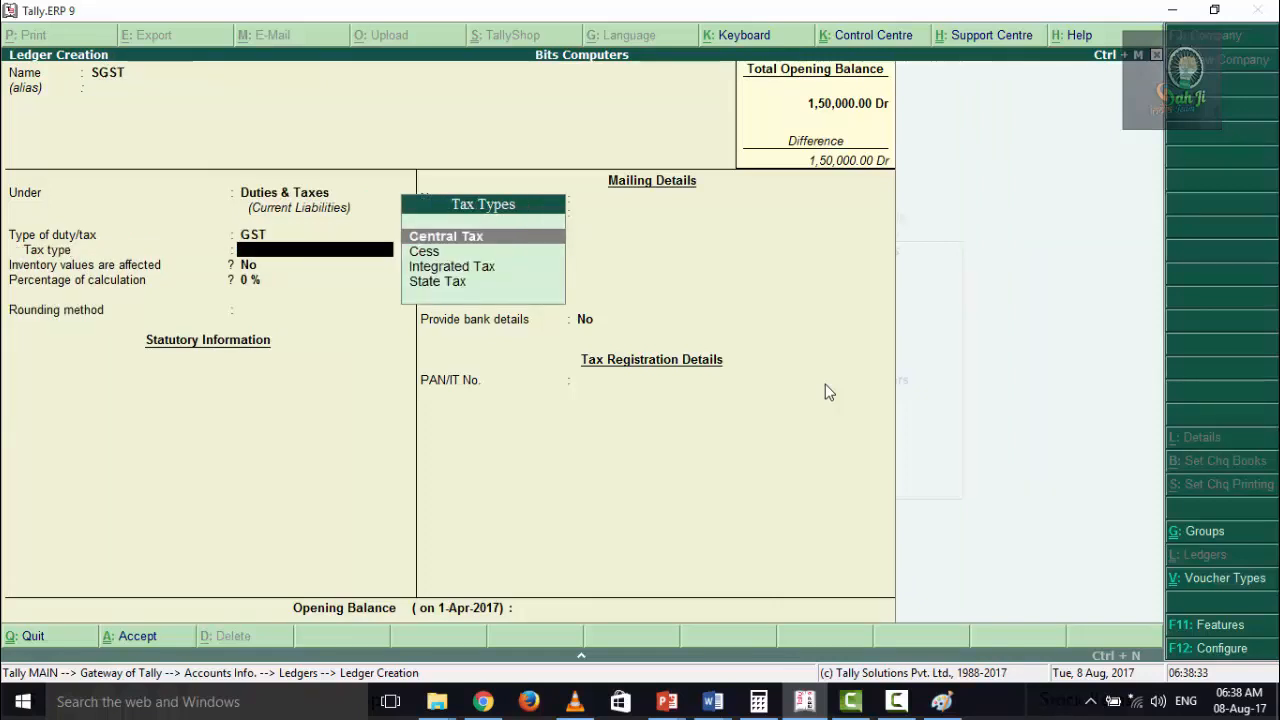
{"action": "key", "text": "Down"}
{"action": "key", "text": "Down"}
{"action": "key", "text": "Down"}
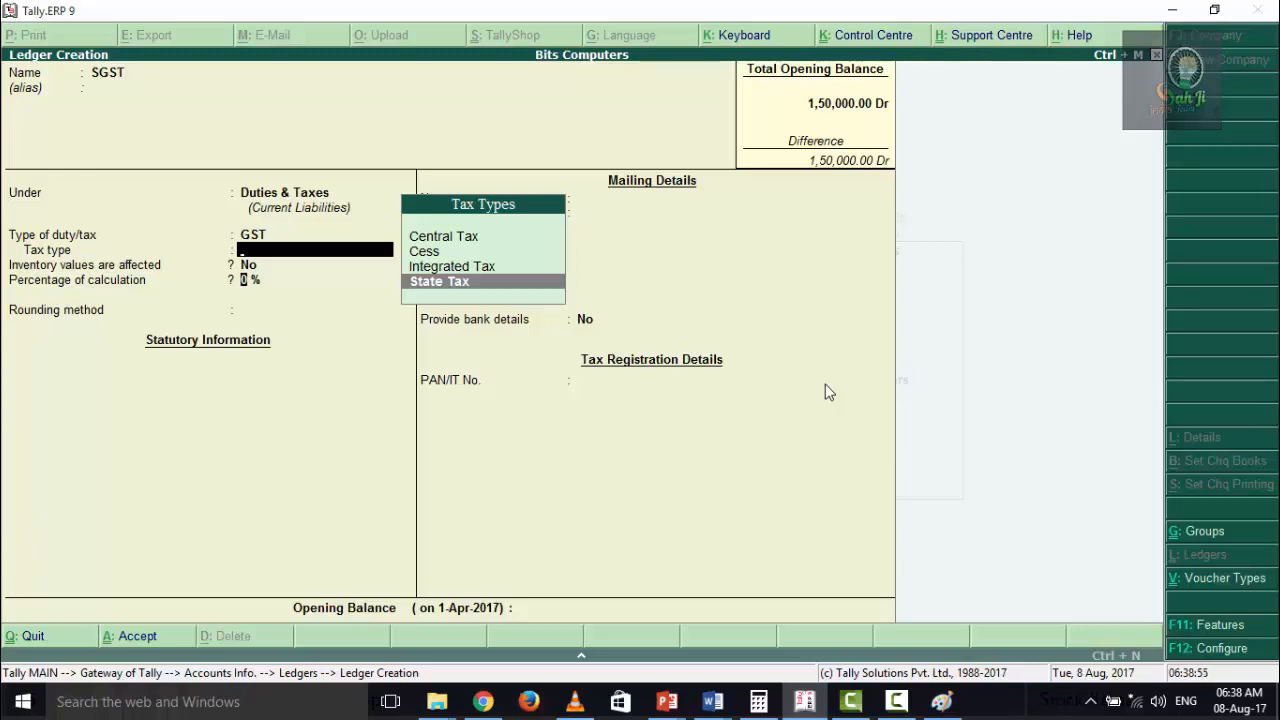
{"action": "key", "text": "Return"}
{"action": "key", "text": "Return"}
{"action": "key", "text": "Return"}
{"action": "key", "text": "Return"}
{"action": "key", "text": "Return"}
Step: Name the new ledger IGST and place it under the Duties & Taxes group
{"action": "type", "text": "IGST"}
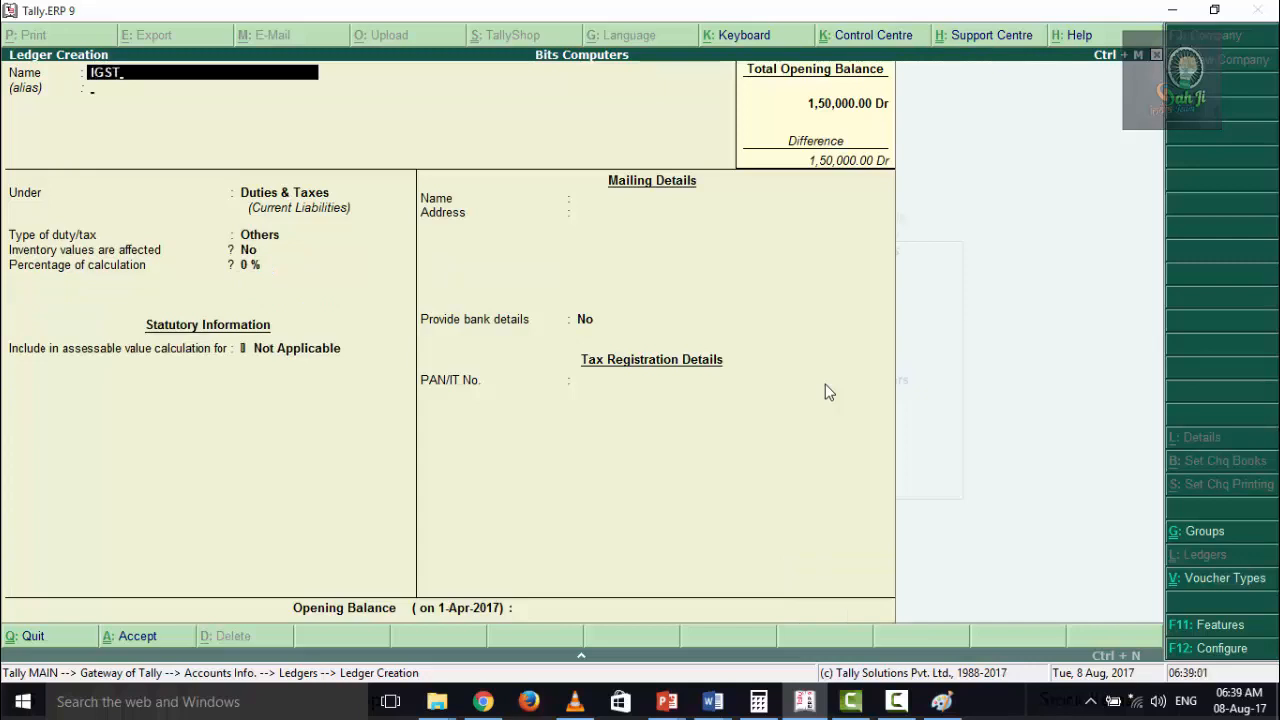
{"action": "key", "text": "Return"}
{"action": "key", "text": "Return"}
{"action": "key", "text": "Return"}
Step: Set the IGST ledger's type of duty/tax to GST and its tax type to Integrated Tax
{"action": "key", "text": "Up"}
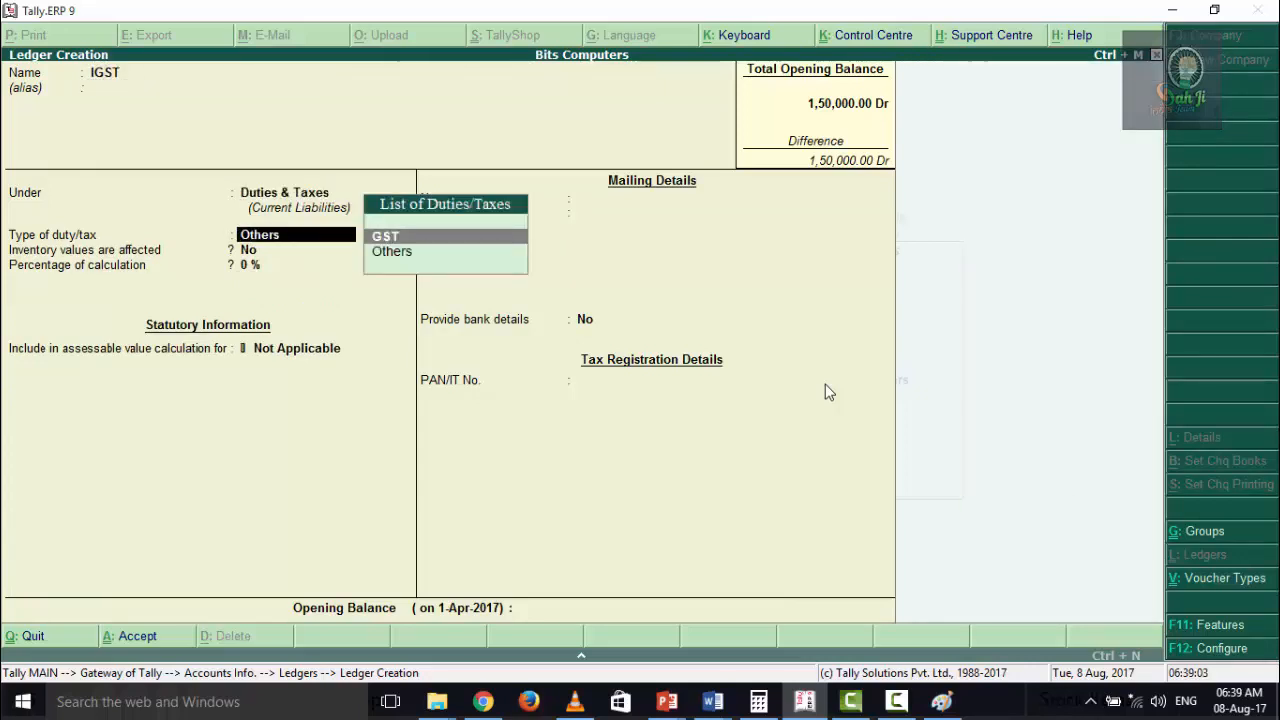
{"action": "key", "text": "Return"}
{"action": "key", "text": "Down"}
{"action": "key", "text": "Down"}
{"action": "key", "text": "Return"}
Step: Keep 0 % as the IGST calculation percentage, set the rounding method to Not Applicable and save the ledger
{"action": "key", "text": "Return"}
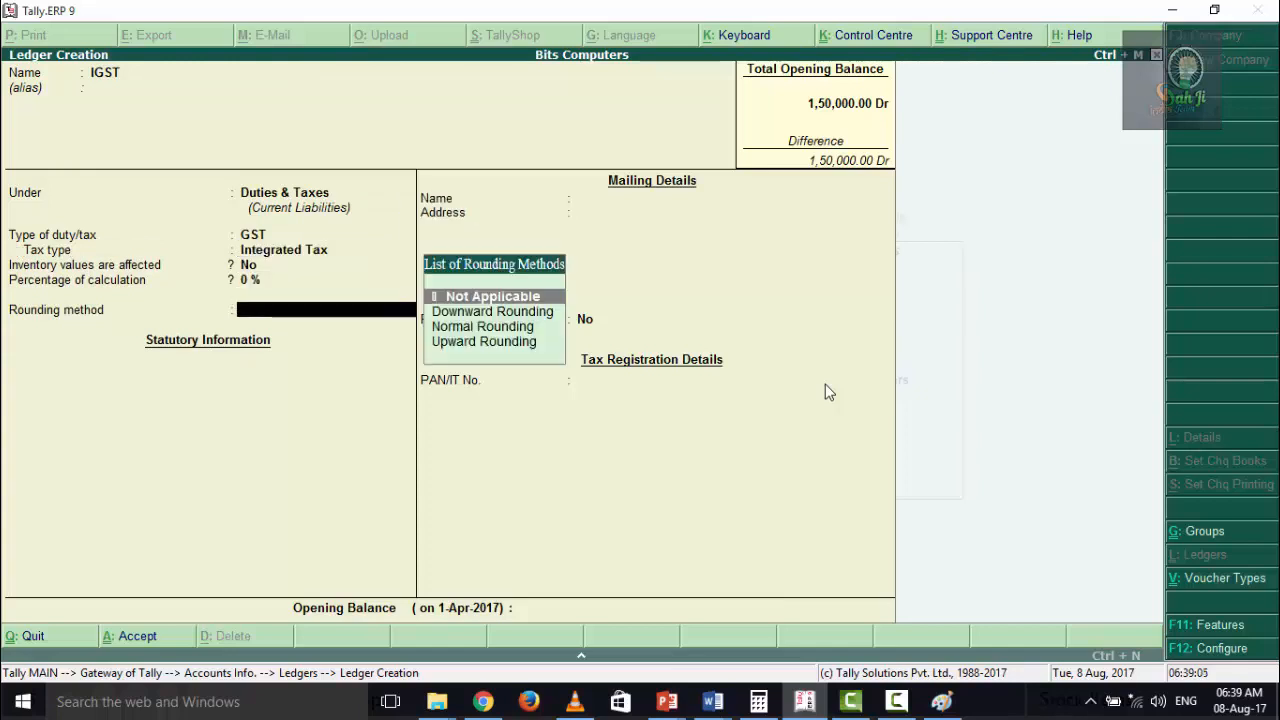
{"action": "key", "text": "Return"}
{"action": "key", "text": "Return"}
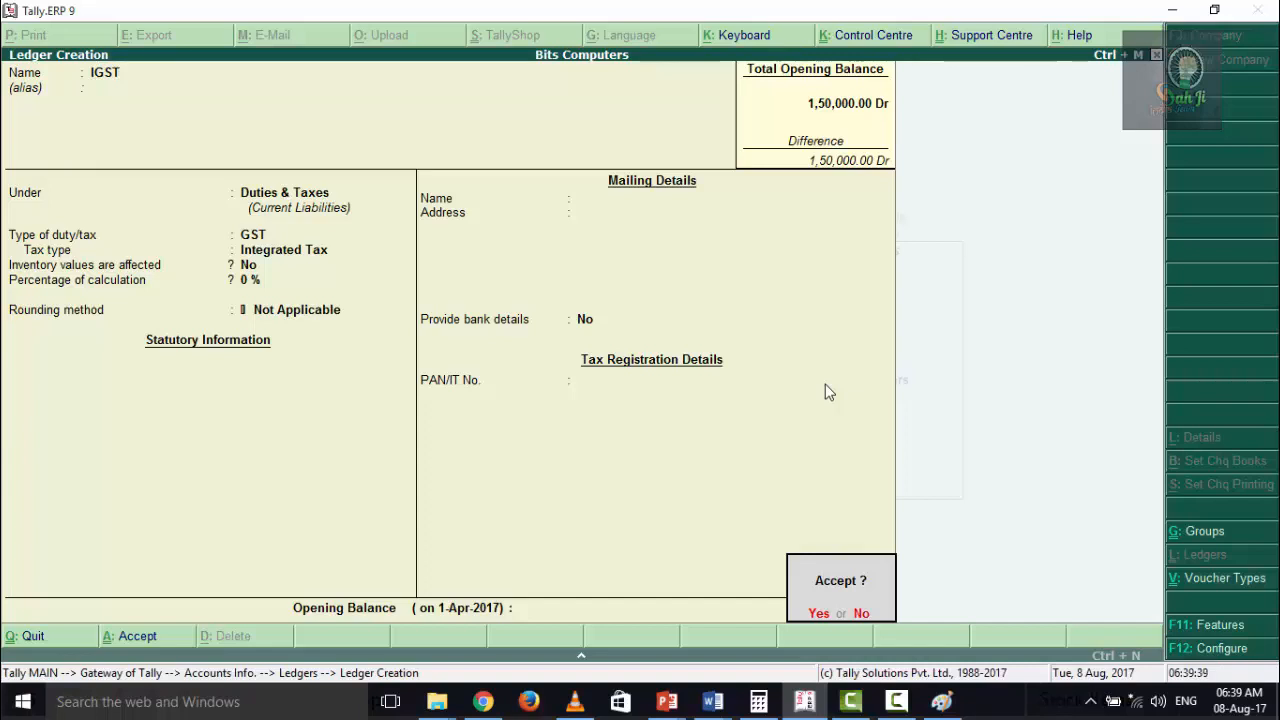
{"action": "key", "text": "Return"}
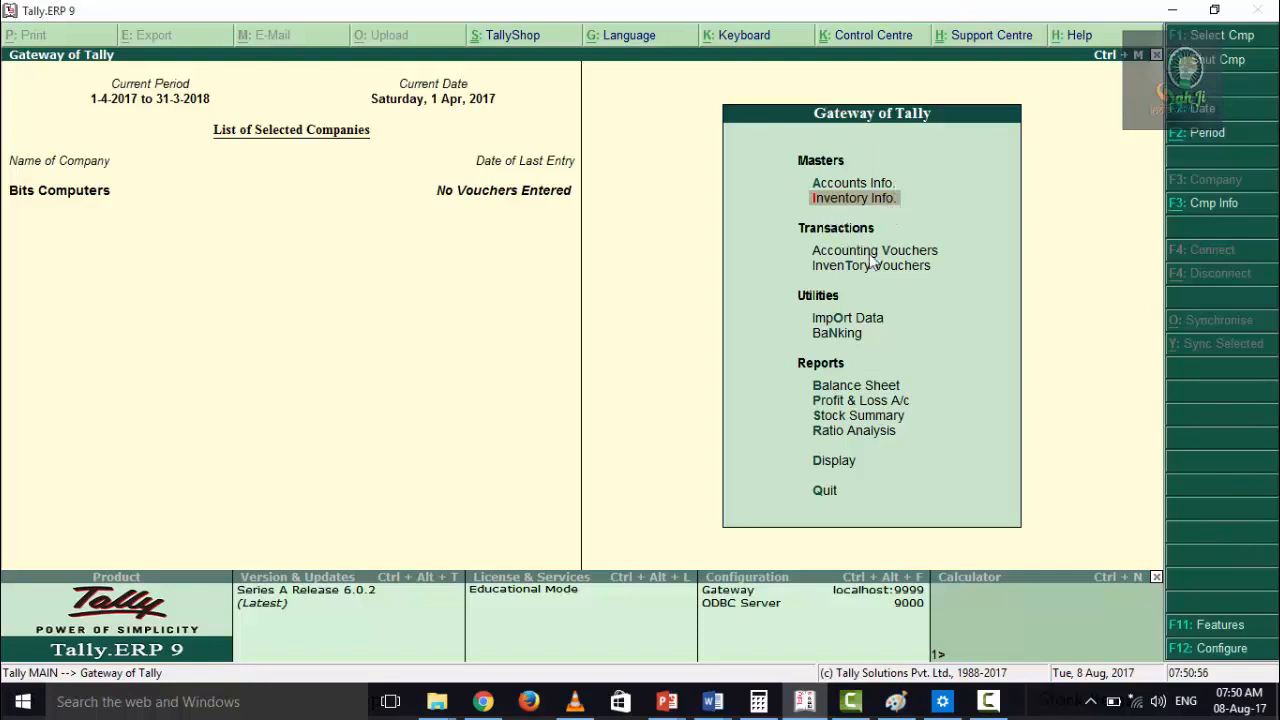
Step: Check the company's Inventory Features, including the integration of accounts and inventory, and return to the Gateway of Tally
{"action": "left_click", "coordinate": [1200, 630]}
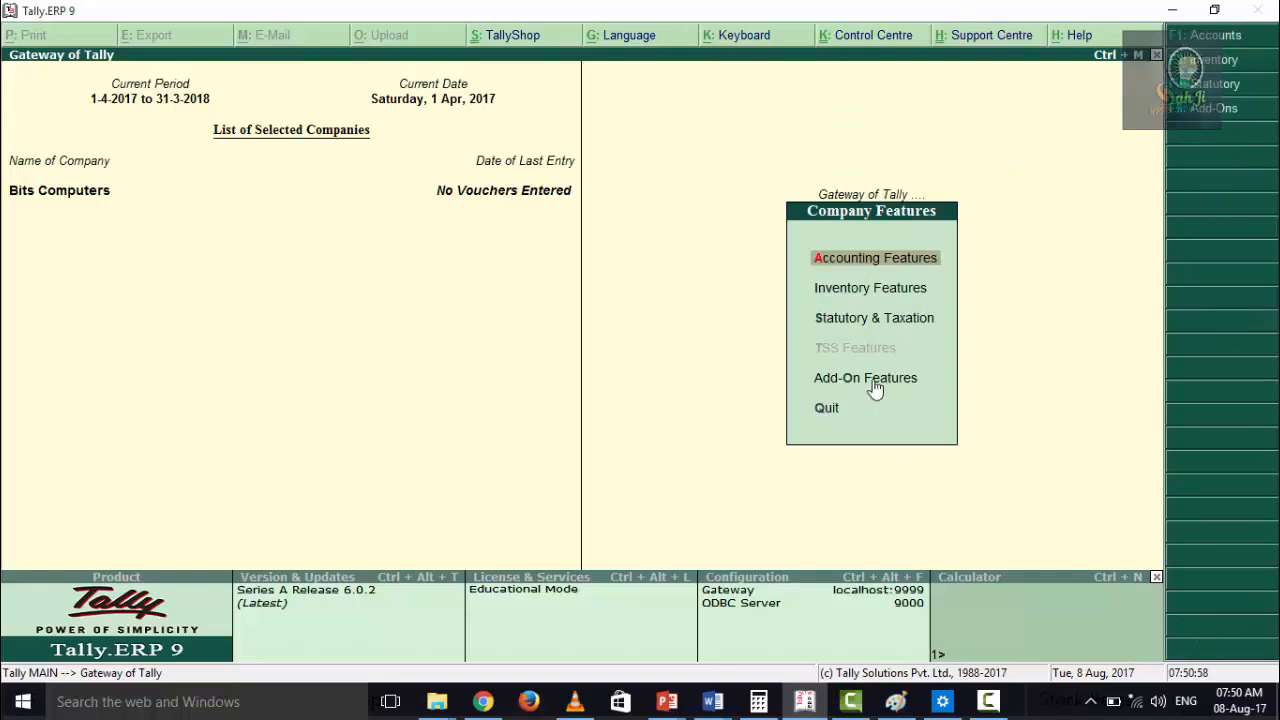
{"action": "left_click", "coordinate": [876, 296]}
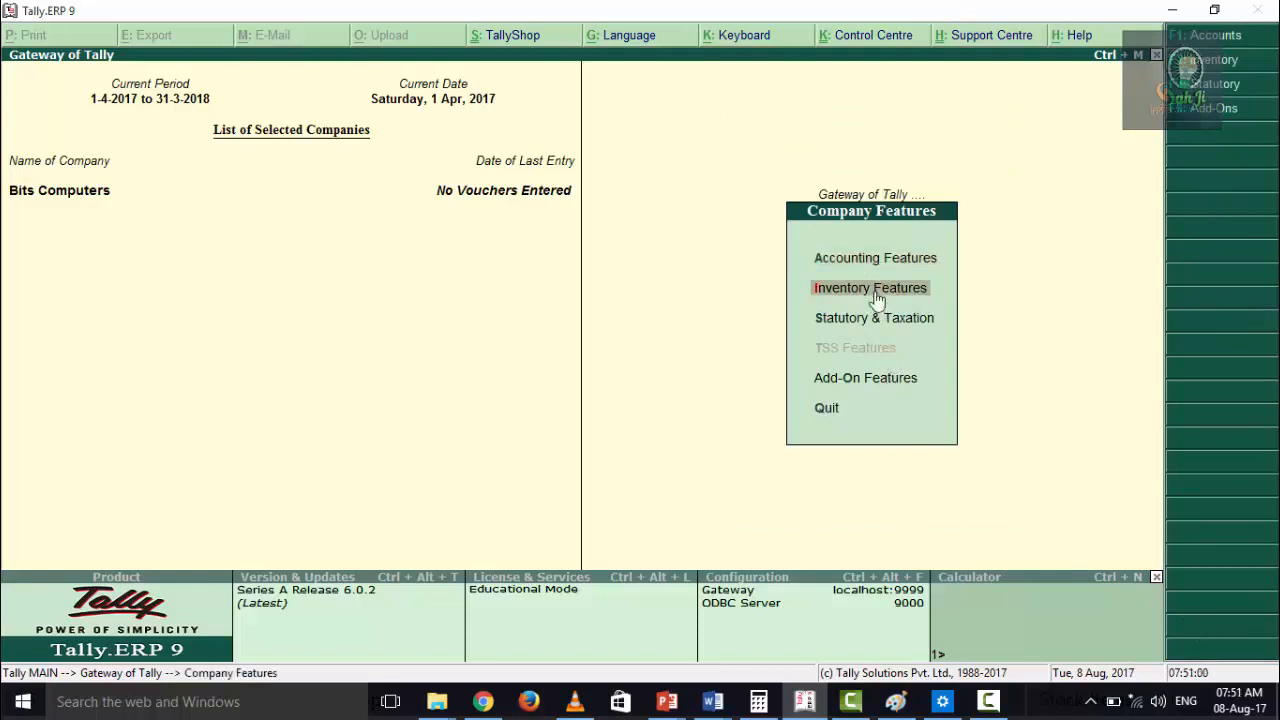
{"action": "left_click", "coordinate": [868, 290]}
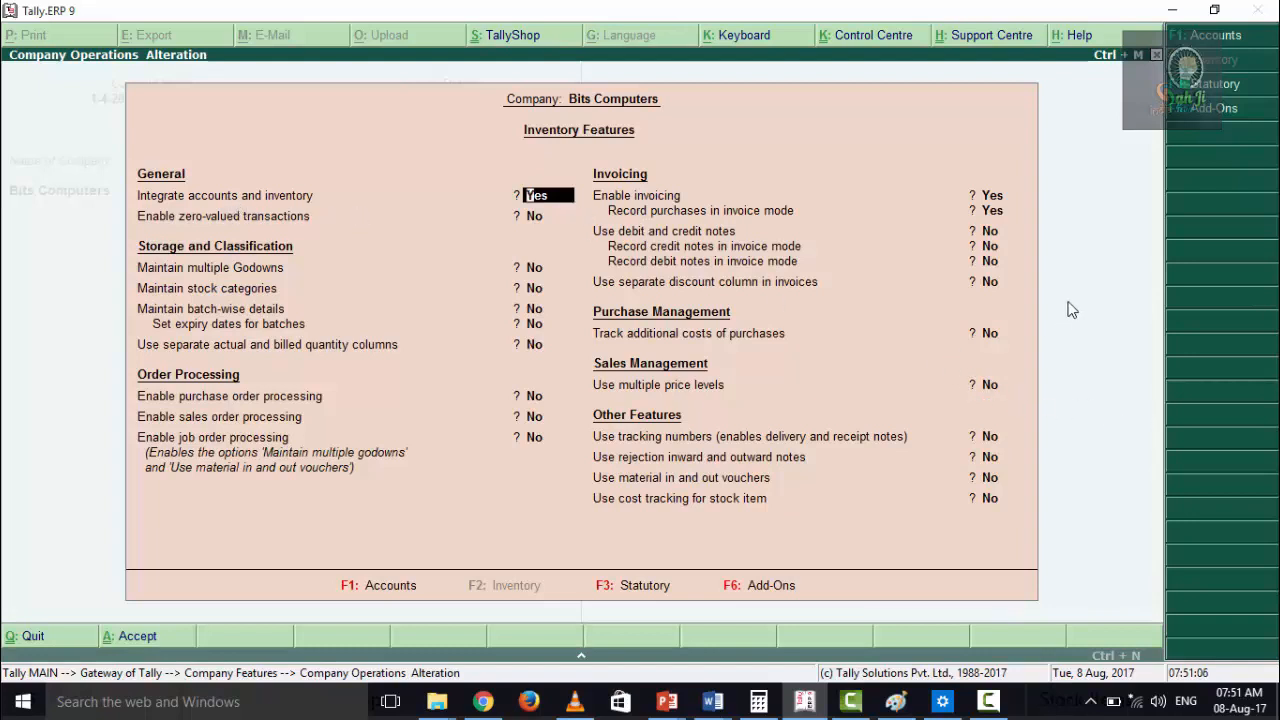
{"action": "key", "text": "Escape"}
{"action": "key", "text": "Return"}
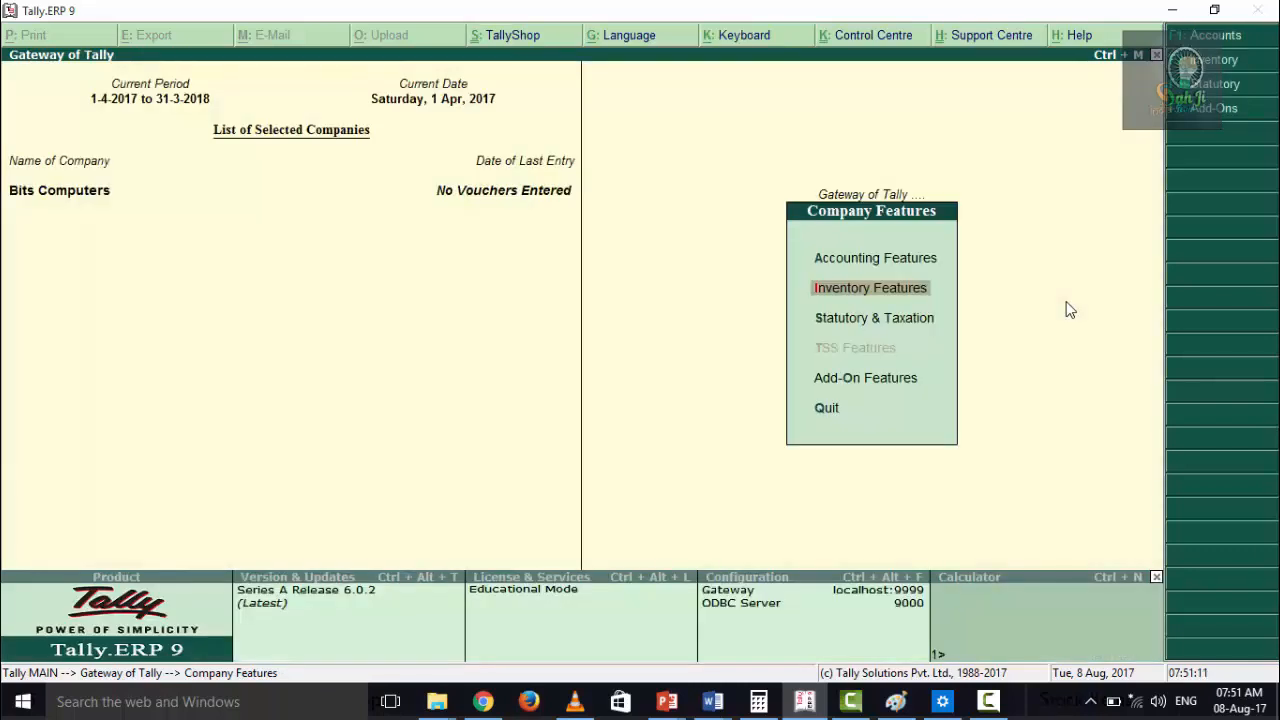
{"action": "key", "text": "Escape"}
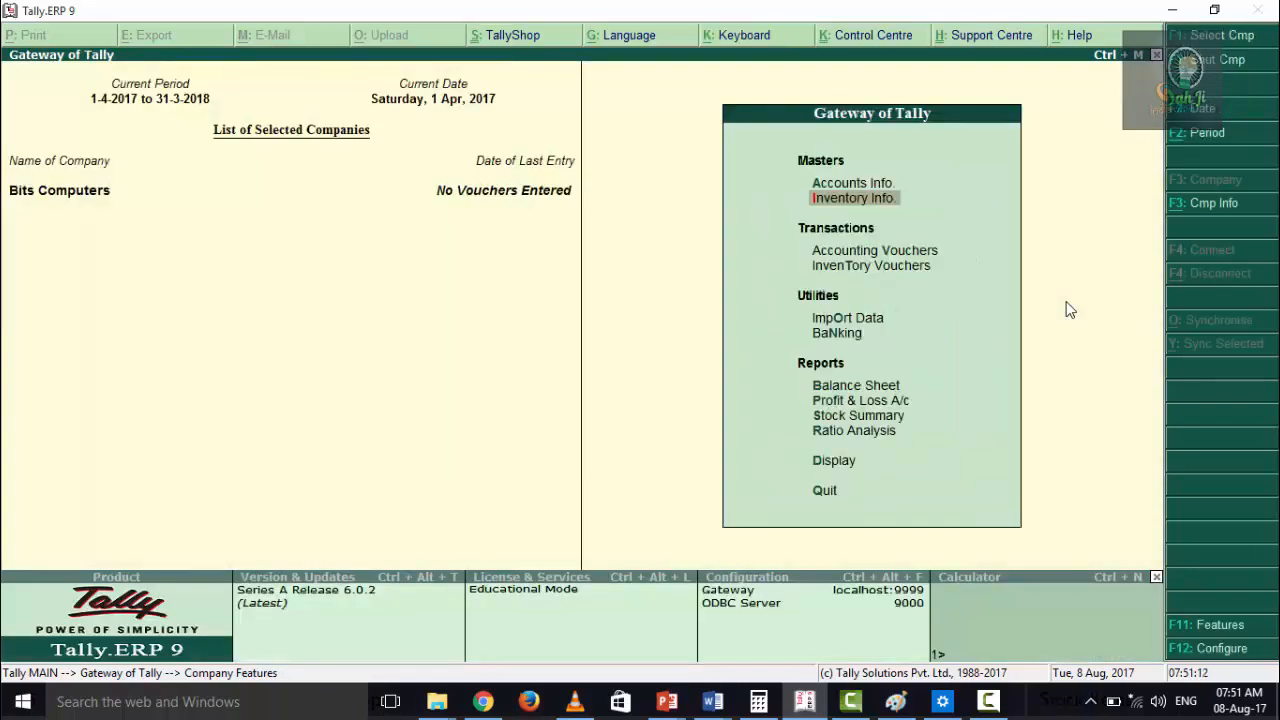
Step: Create a single stock group named Laptop under Primary, leaving the adding of item quantities set to No
{"action": "key", "text": "Return"}
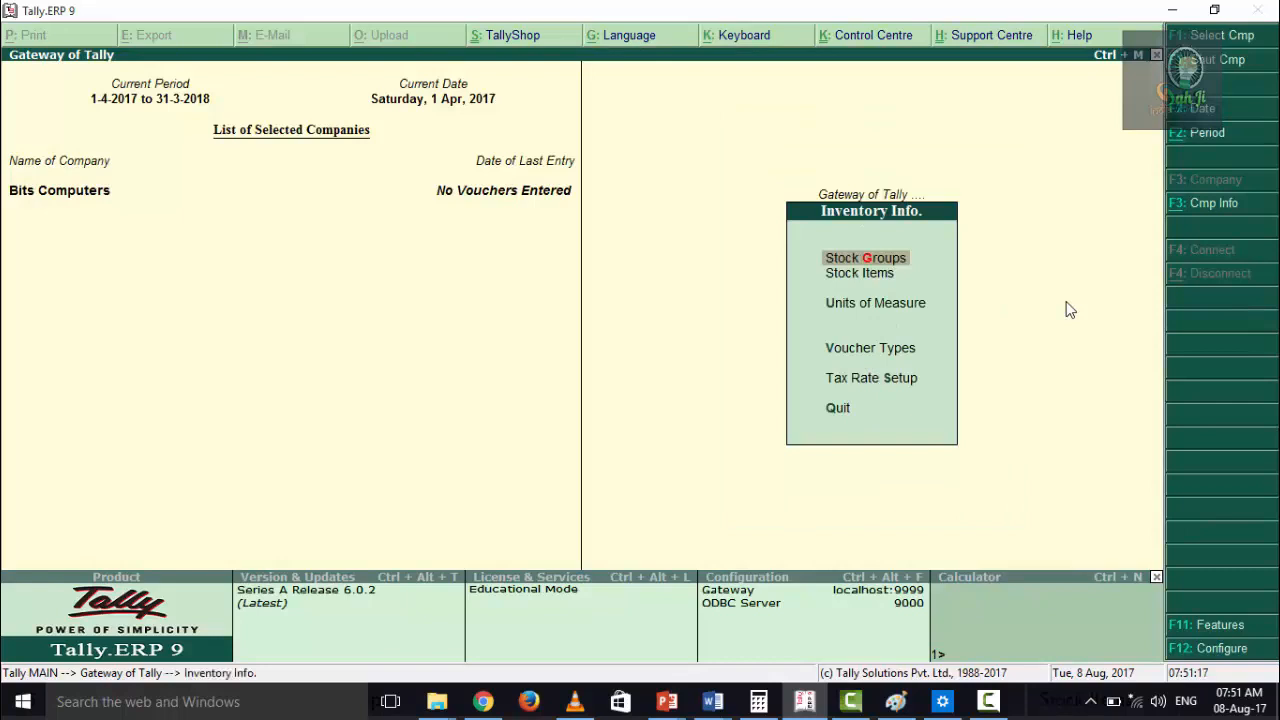
{"action": "key", "text": "Return"}
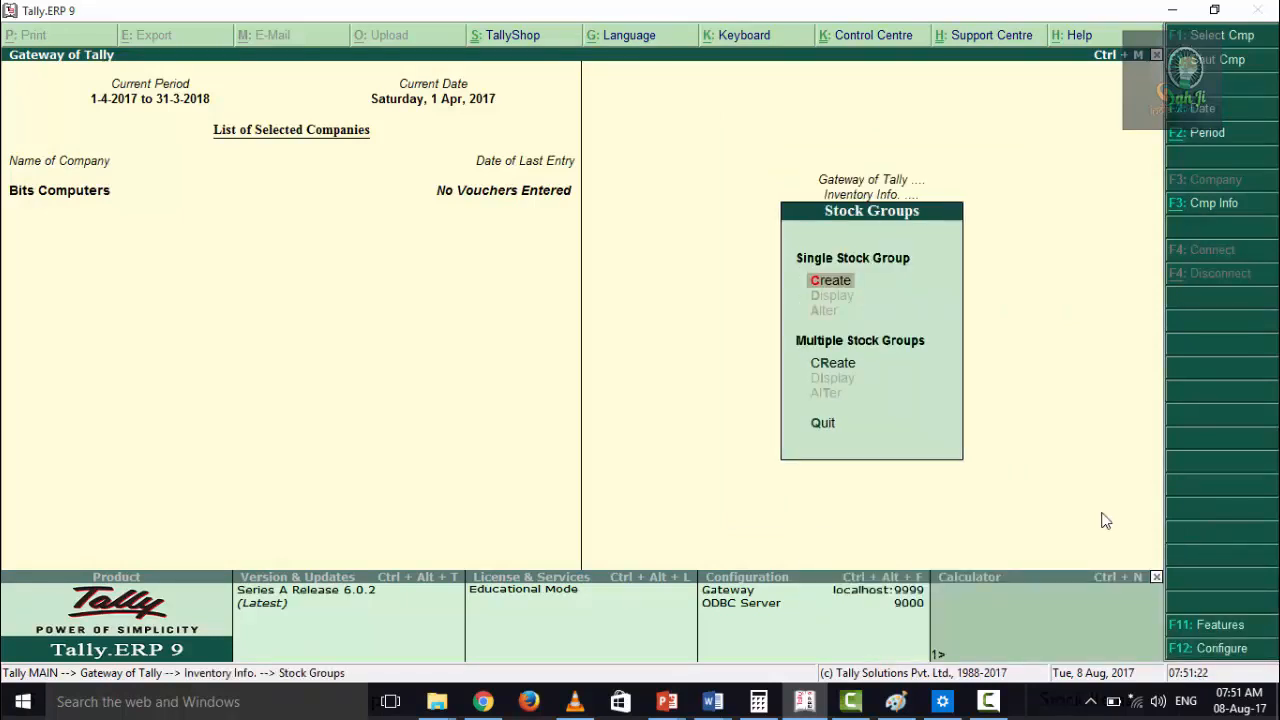
{"action": "key", "text": "Return"}
{"action": "type", "text": "Laptop"}
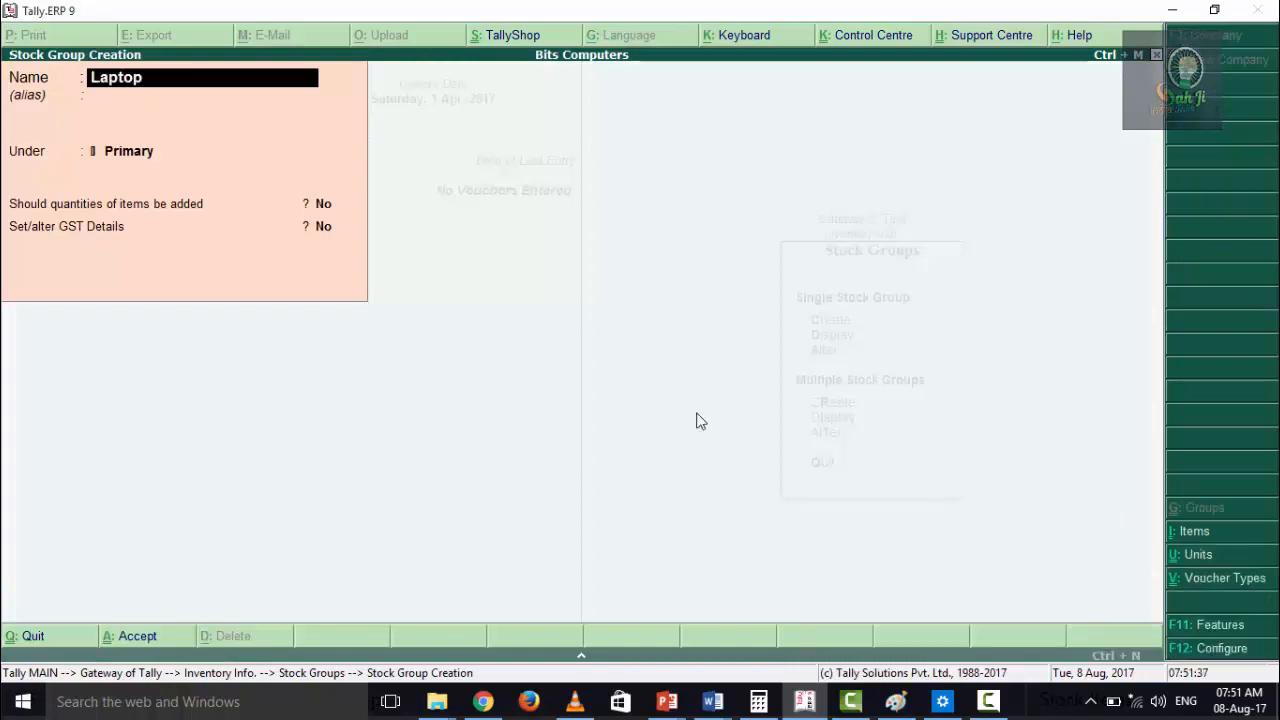
{"action": "key", "text": "Return"}
{"action": "key", "text": "Return"}
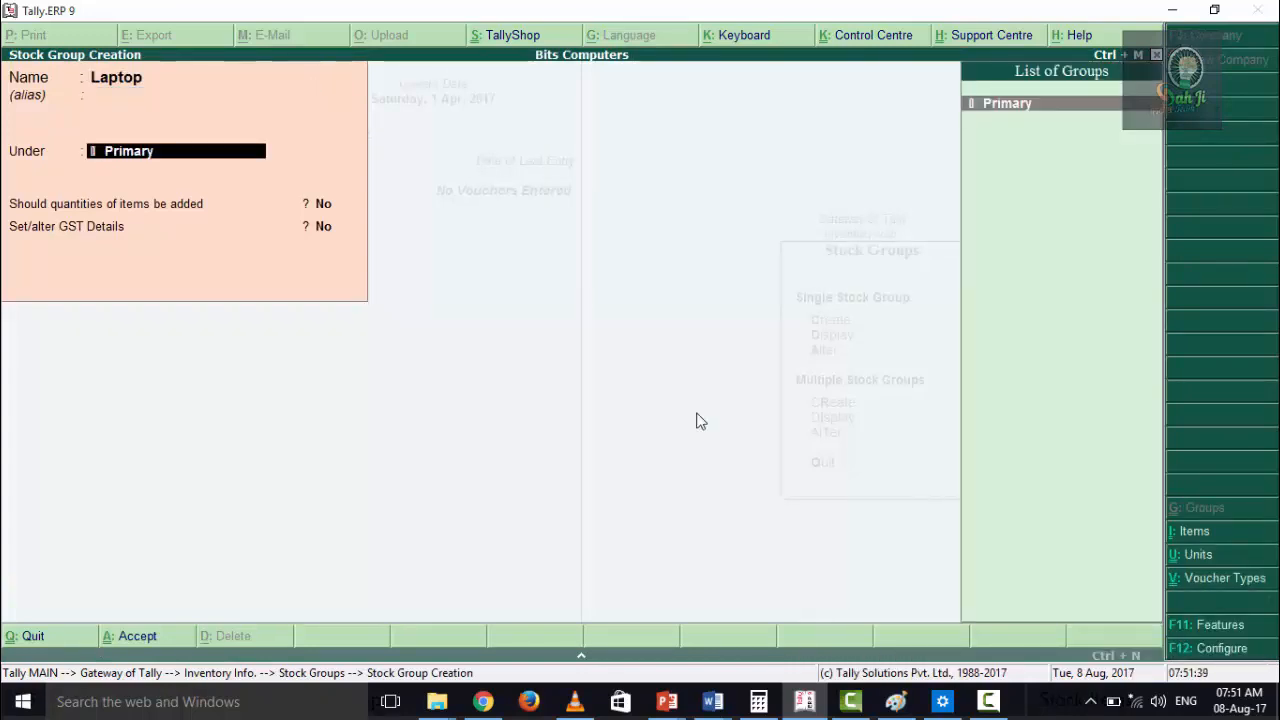
{"action": "key", "text": "Return"}
{"action": "key", "text": "Return"}
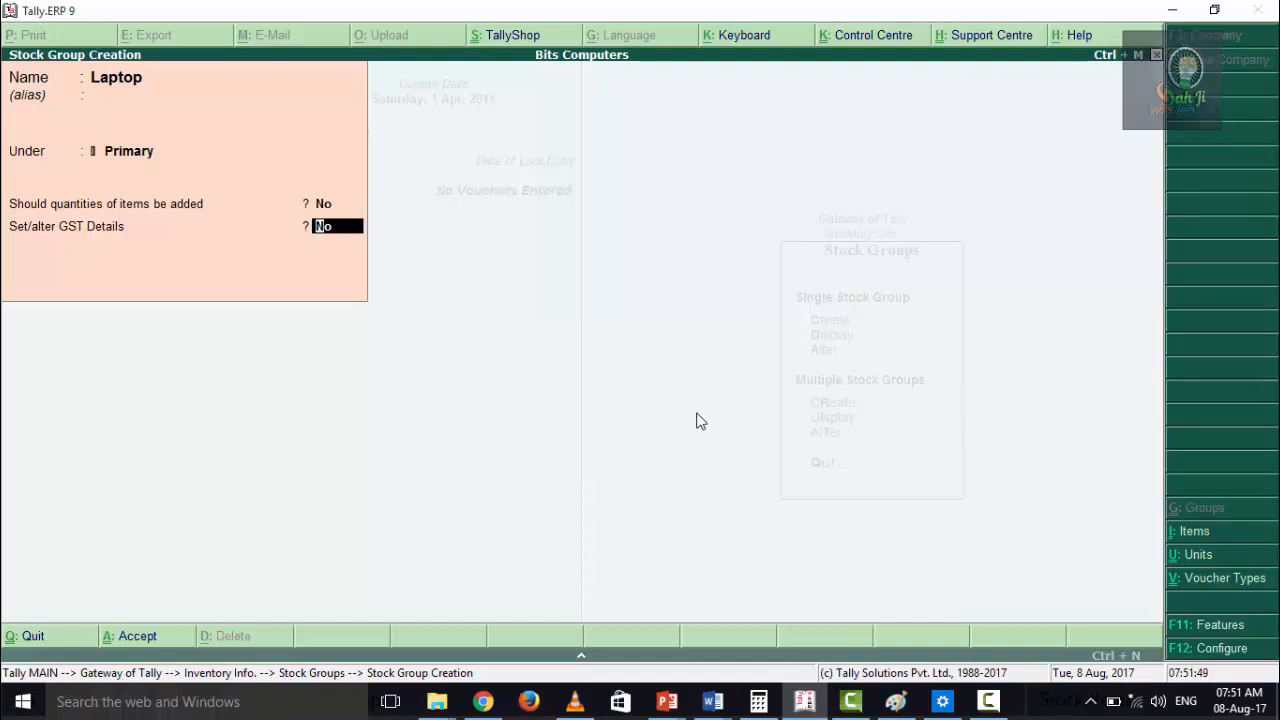
Step: Enable GST details for the Laptop stock group and set its taxability to Taxable
{"action": "type", "text": "yes"}
{"action": "key", "text": "Return"}
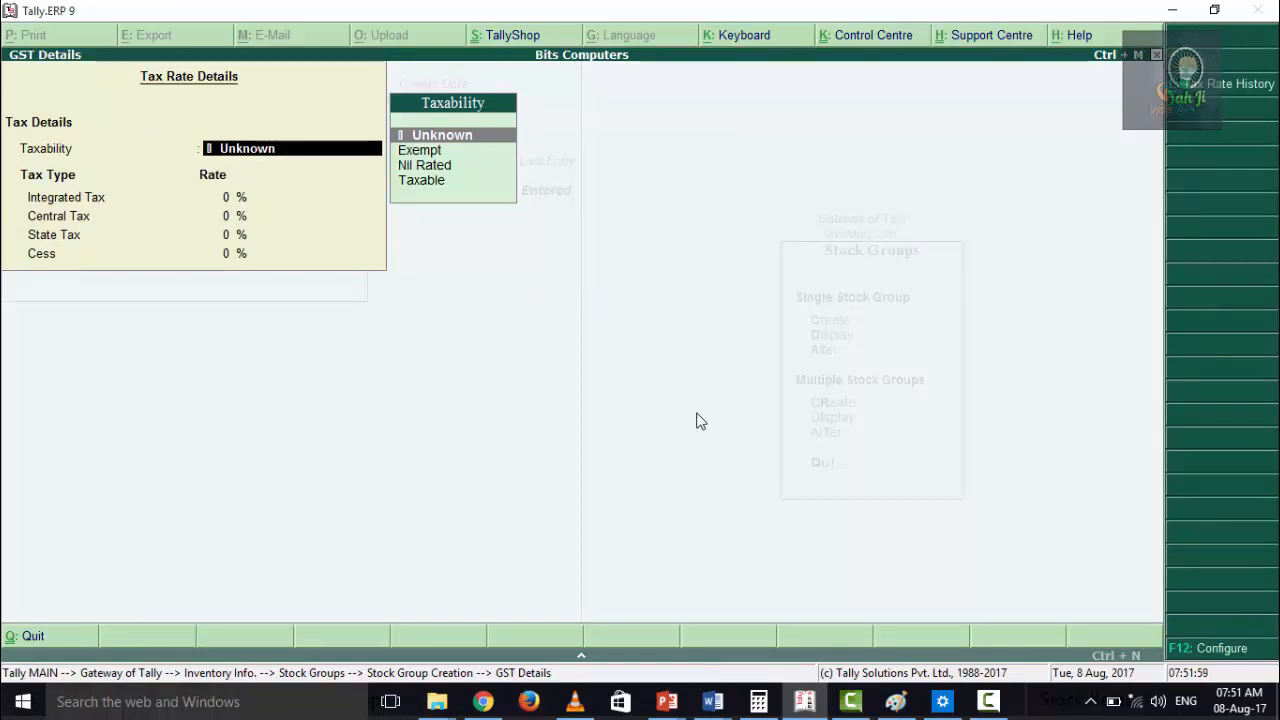
{"action": "key", "text": "Down"}
{"action": "key", "text": "Down"}
{"action": "key", "text": "Down"}
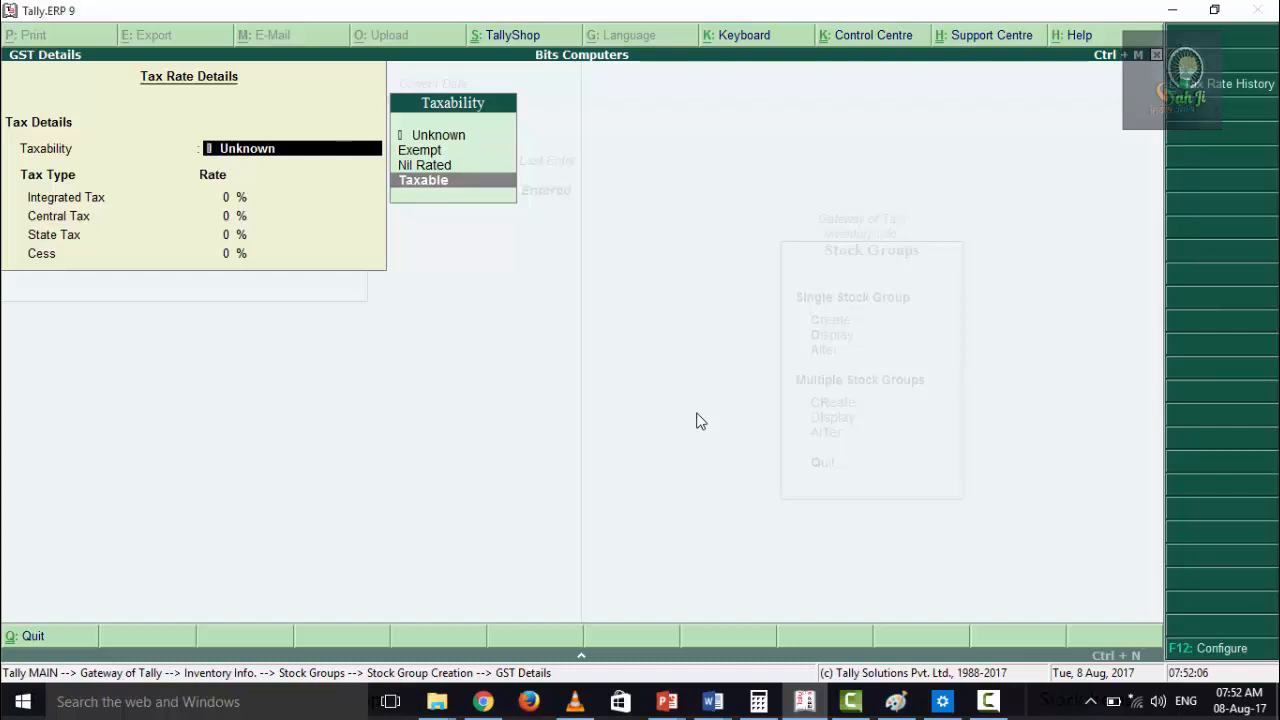
{"action": "key", "text": "Return"}
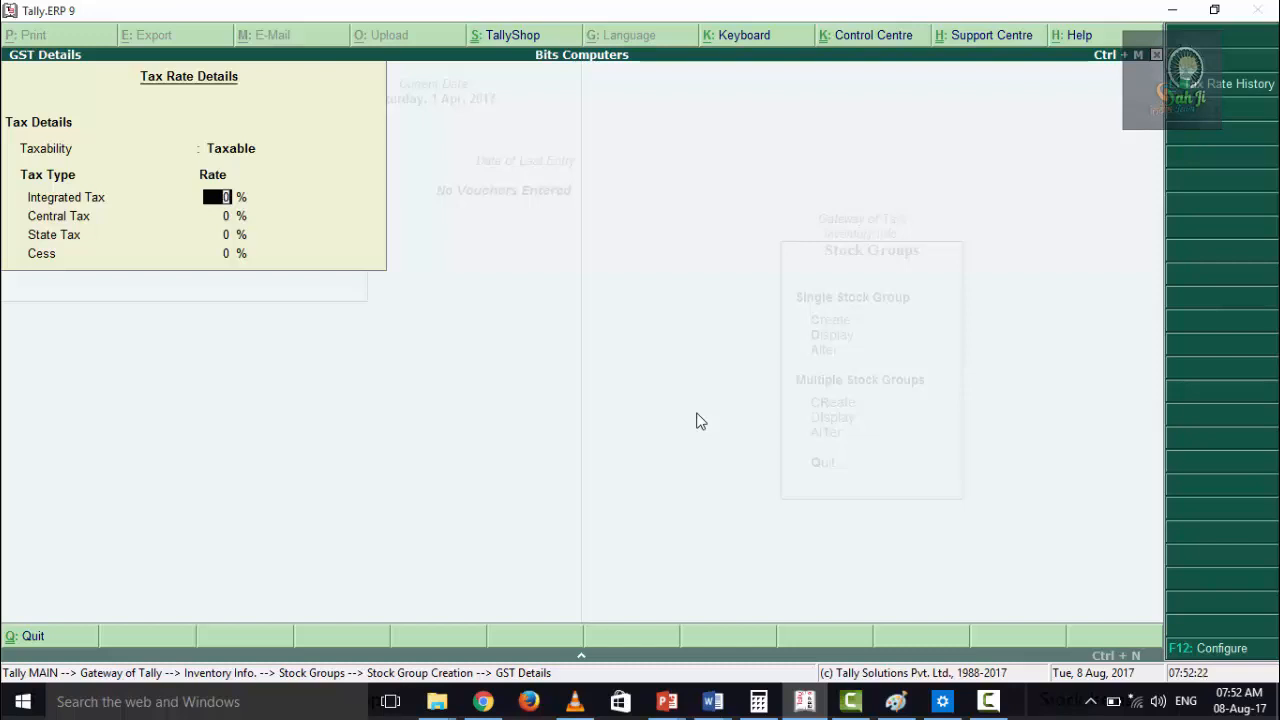
Step: Review the GST details configuration options, from HSN/SAC details to showing all GST tax types, and keep them as they are
{"action": "key", "text": "F12"}
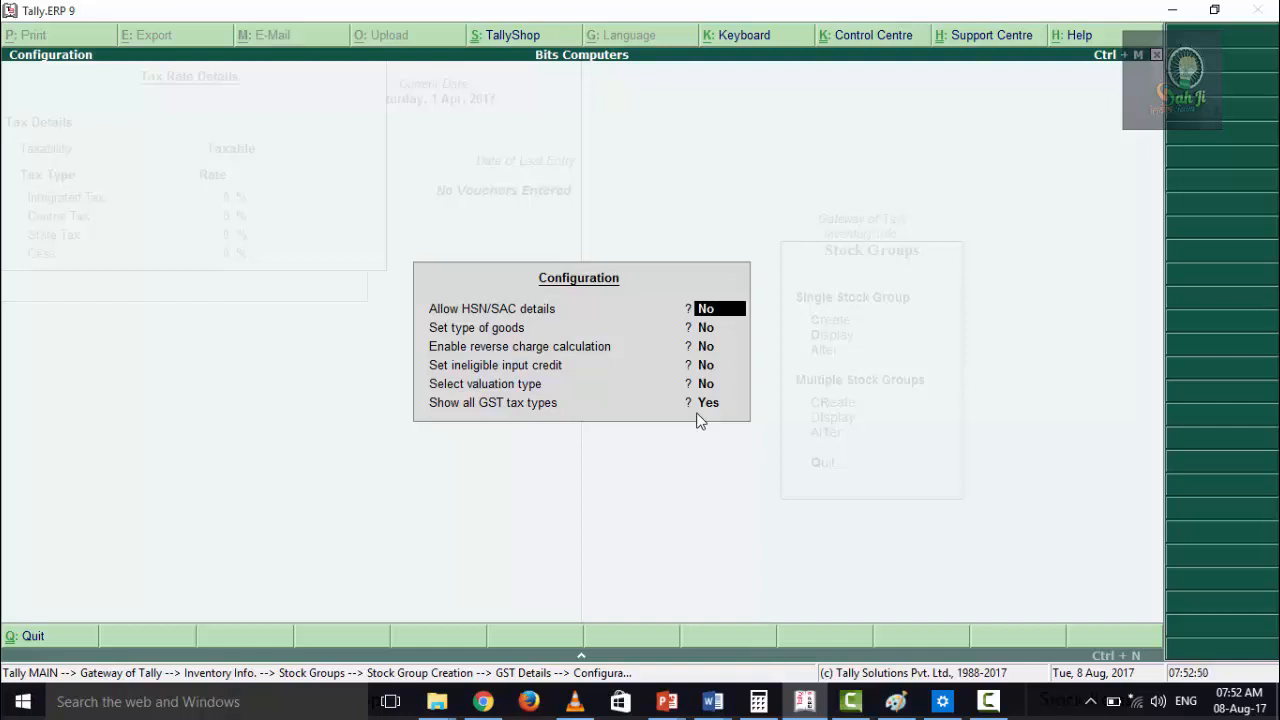
{"action": "key", "text": "Return"}
{"action": "key", "text": "Return"}
{"action": "key", "text": "Return"}
{"action": "key", "text": "Return"}
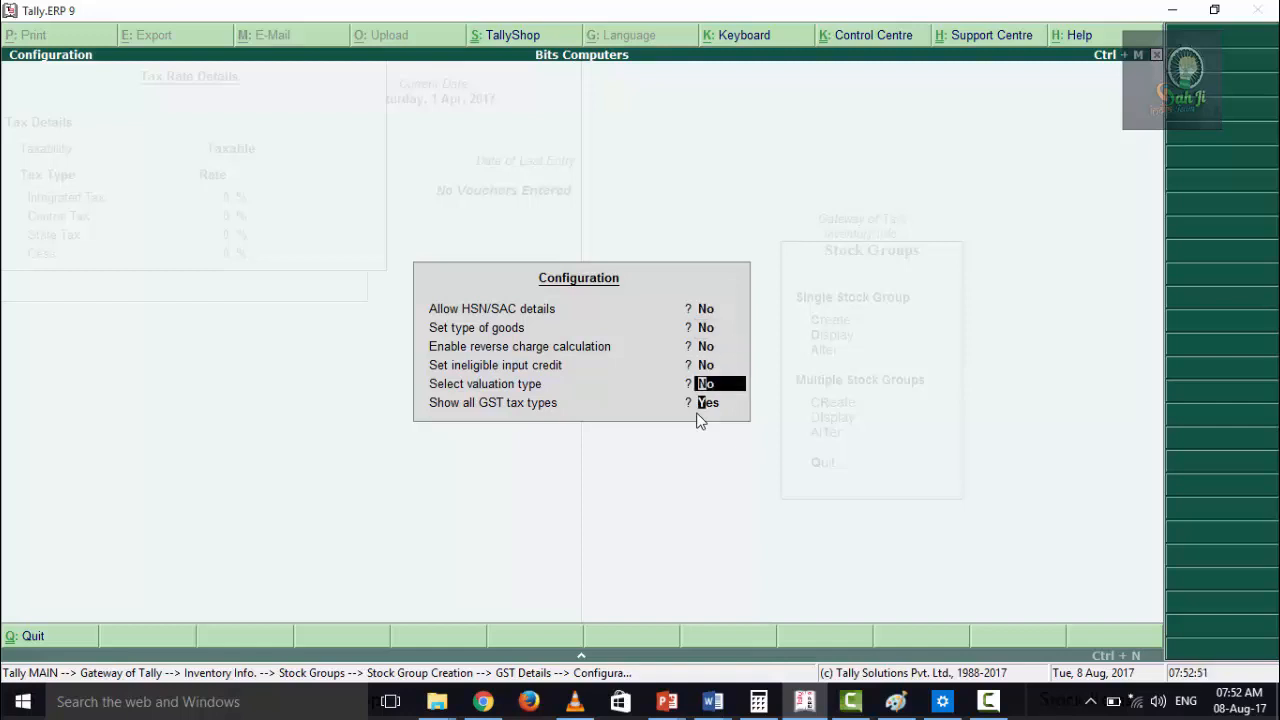
{"action": "key", "text": "Return"}
{"action": "key", "text": "Return"}
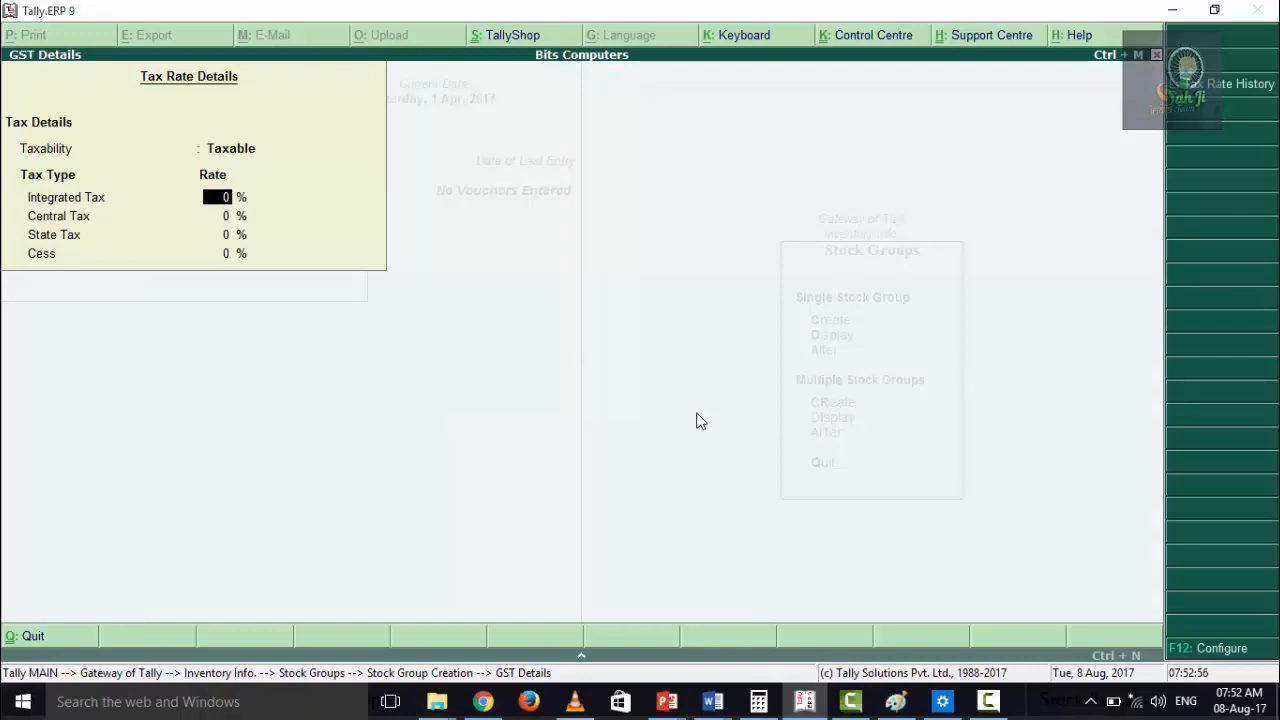
Step: Set the Laptop group's integrated tax rate to 18 %, accept 9 % for central and state tax, and save the stock group
{"action": "type", "text": "18"}
{"action": "key", "text": "Return"}
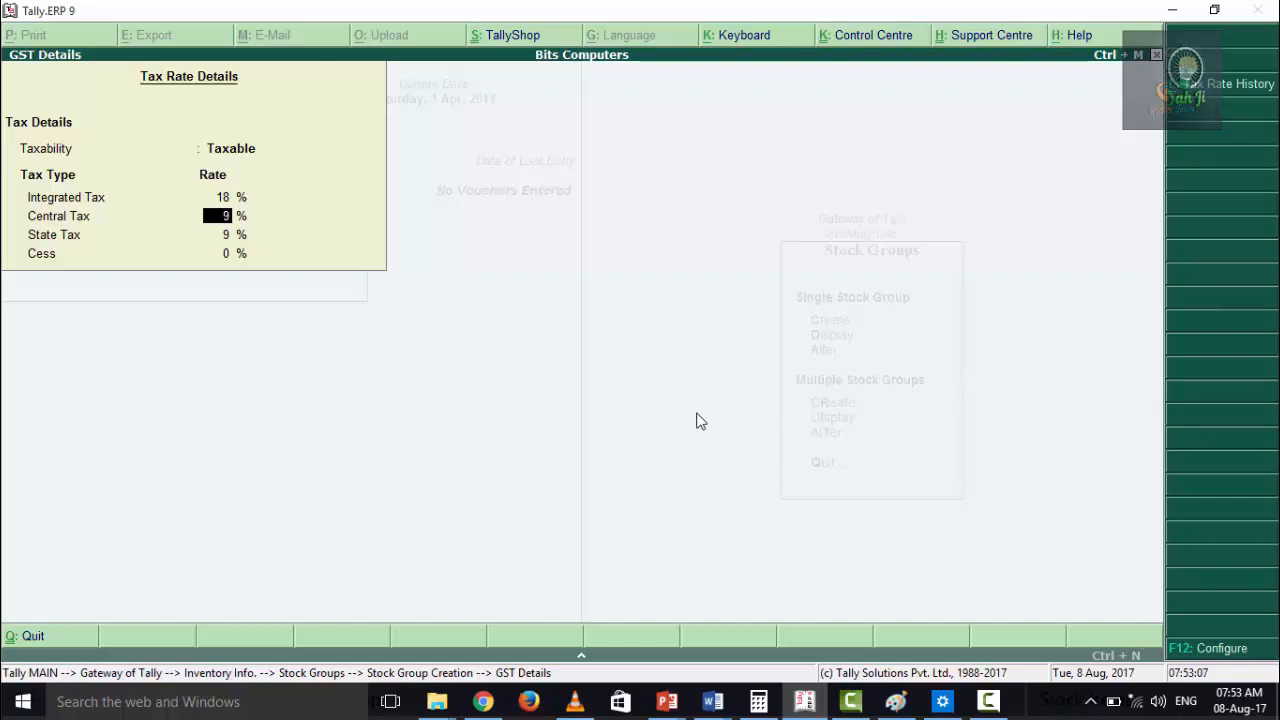
{"action": "key", "text": "Return"}
{"action": "key", "text": "Return"}
{"action": "key", "text": "Return"}
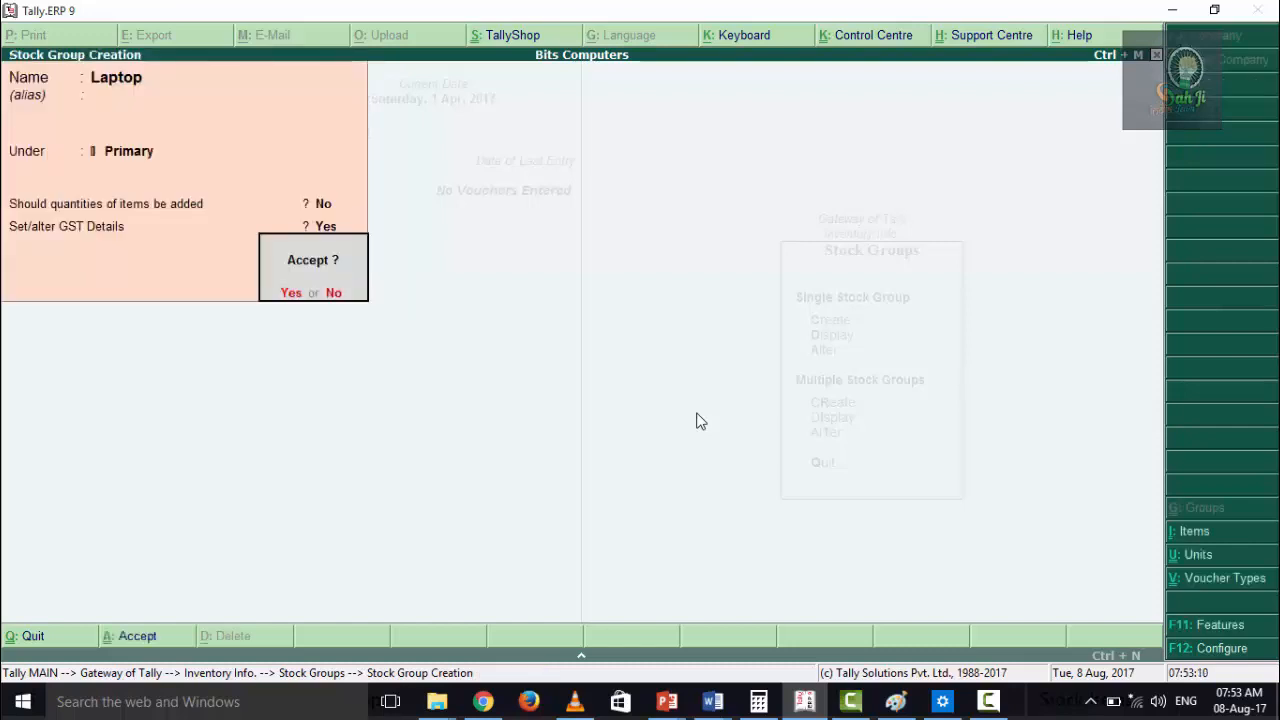
{"action": "key", "text": "Return"}
{"action": "key", "text": "Escape"}
{"action": "key", "text": "Return"}
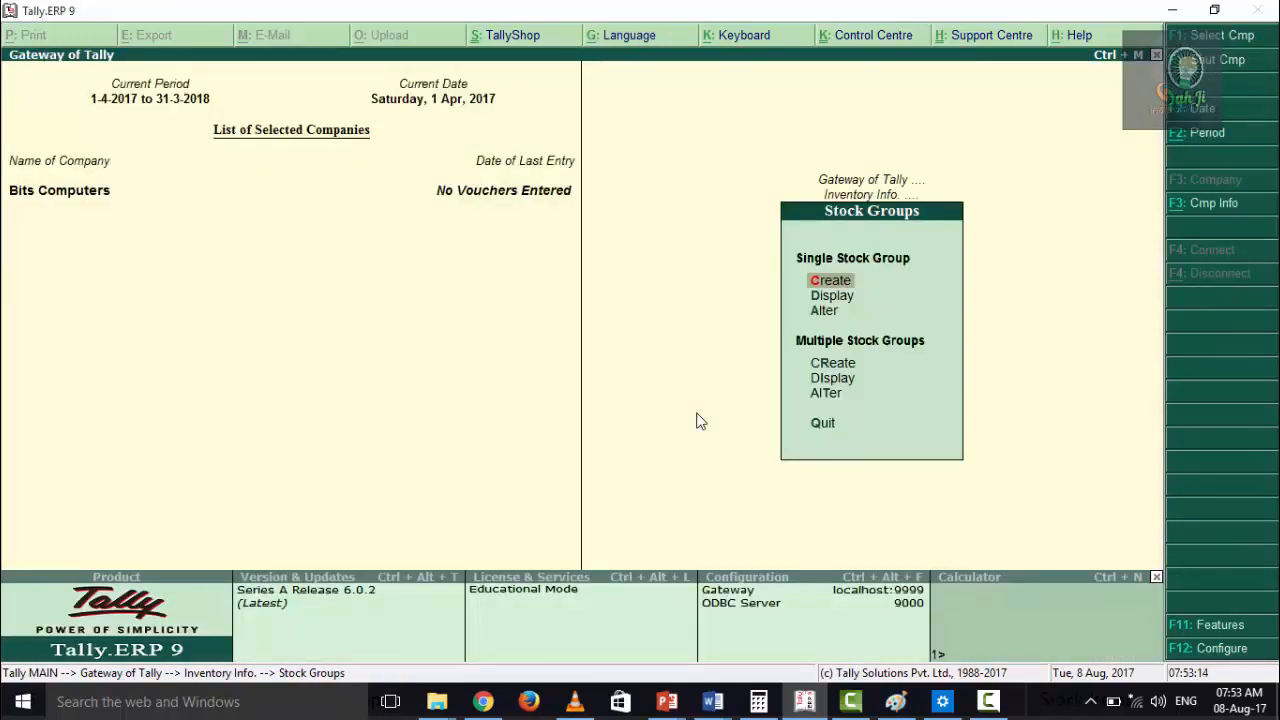
Step: Create a simple unit of measure with symbol pcs, formal name Pieces and 0 decimal places
{"action": "key", "text": "Escape"}
{"action": "key", "text": "Down"}
{"action": "key", "text": "Down"}
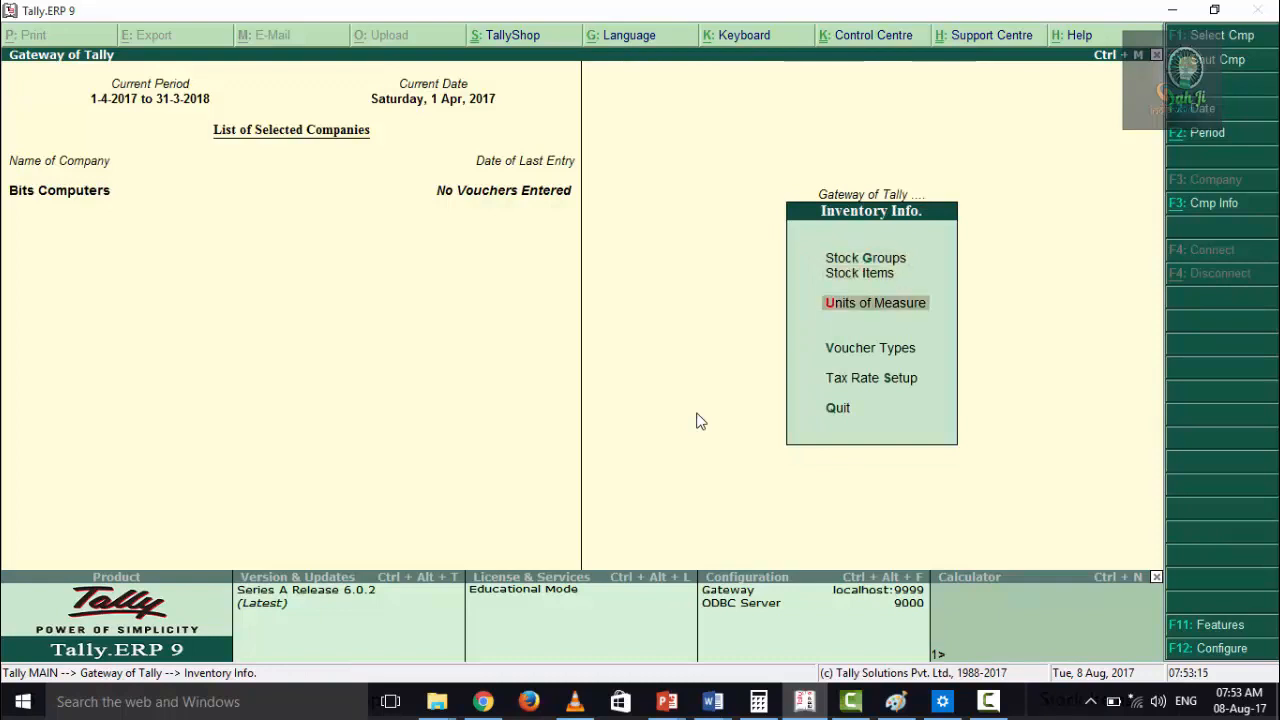
{"action": "key", "text": "Return"}
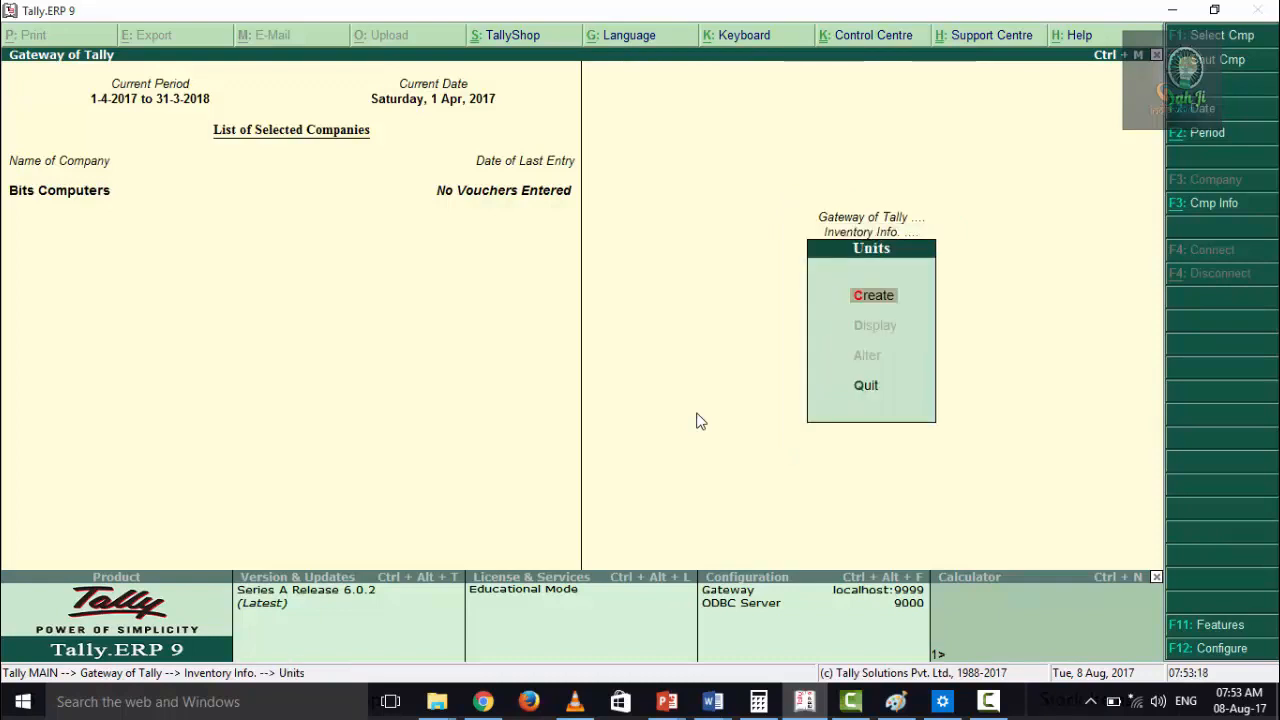
{"action": "key", "text": "Return"}
{"action": "type", "text": "pcs"}
{"action": "key", "text": "Return"}
{"action": "type", "text": "Pieces"}
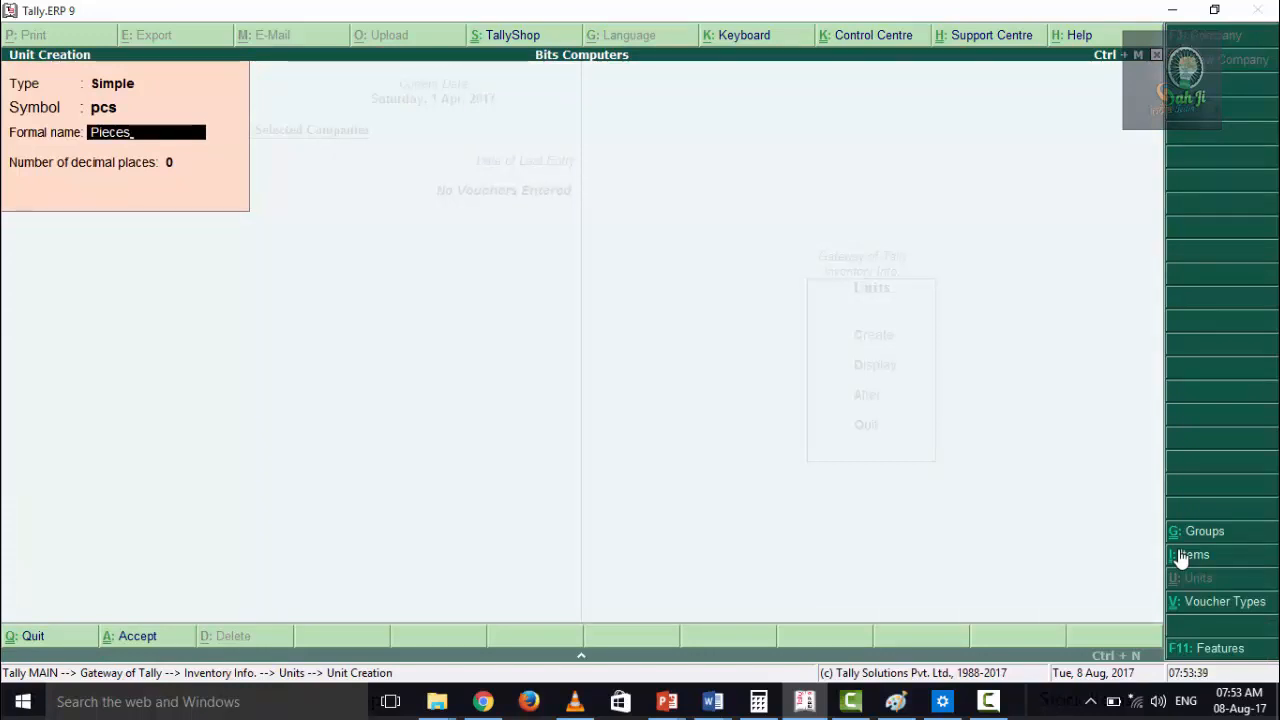
{"action": "key", "text": "Return"}
{"action": "key", "text": "Return"}
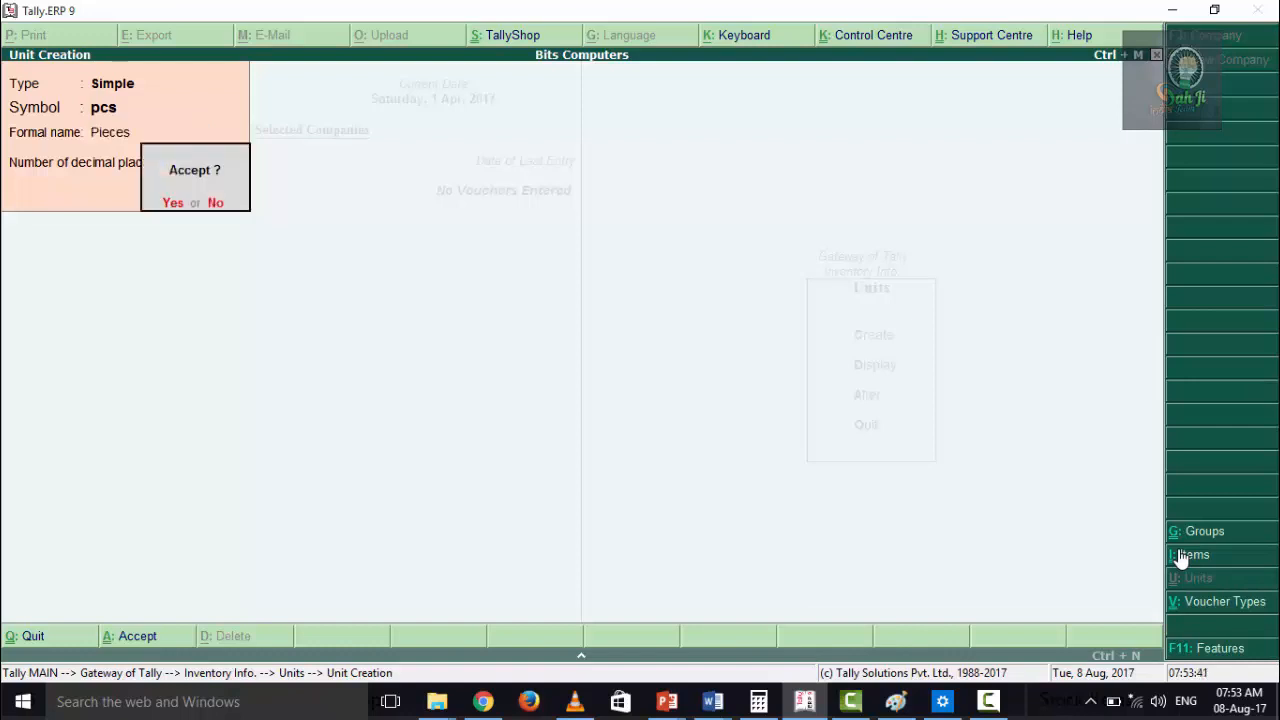
{"action": "key", "text": "Return"}
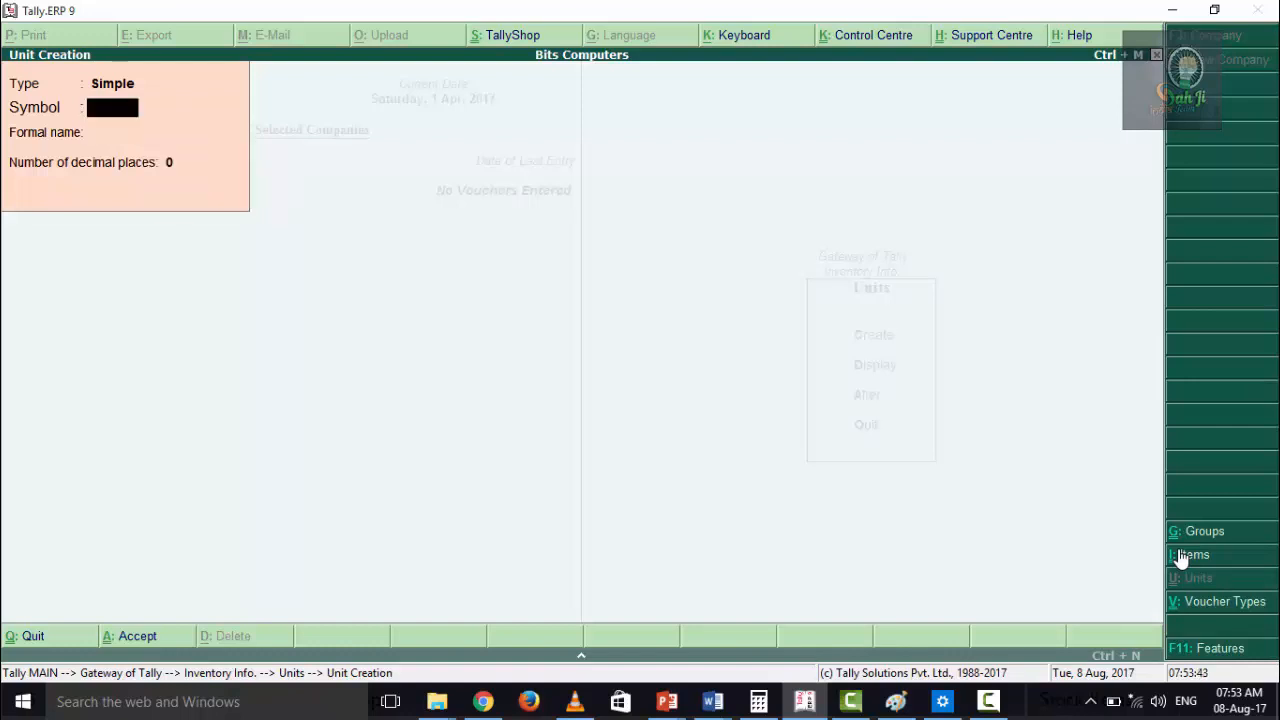
{"action": "key", "text": "Escape"}
{"action": "key", "text": "Escape"}
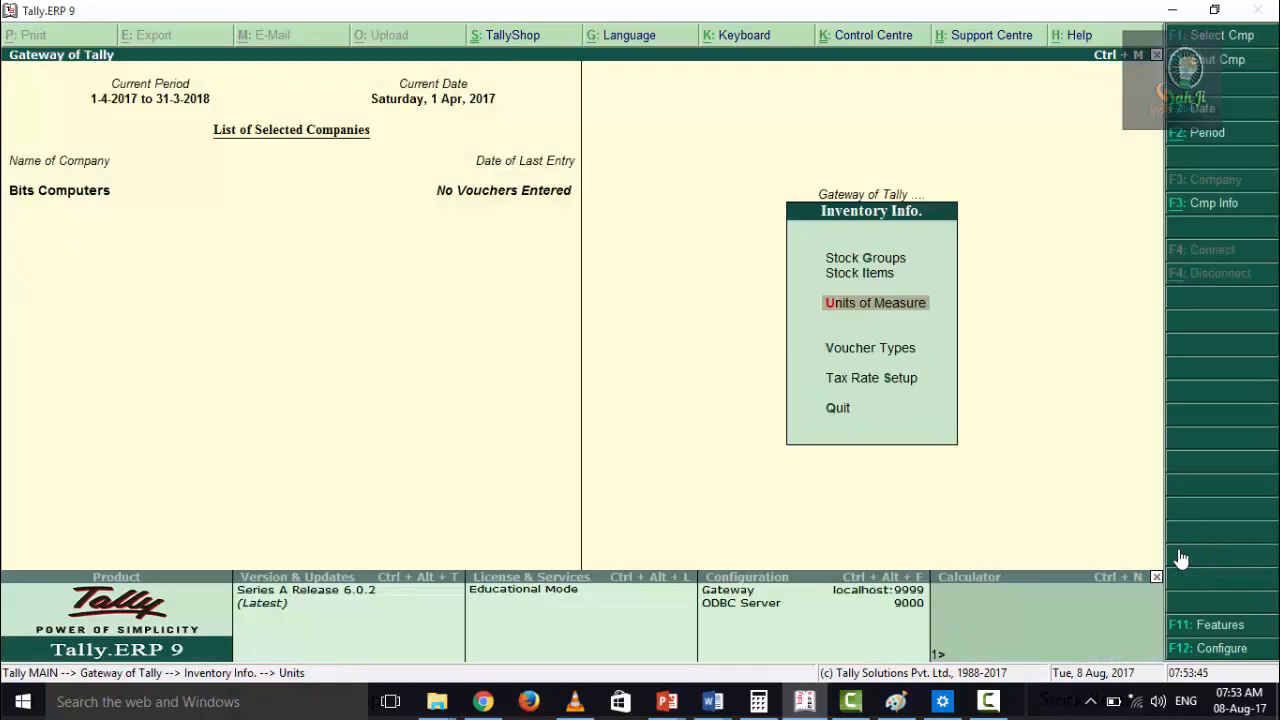
Step: Start a single stock item named Hp Laptop under the Laptop group, measured in pcs
{"action": "key", "text": "Up"}
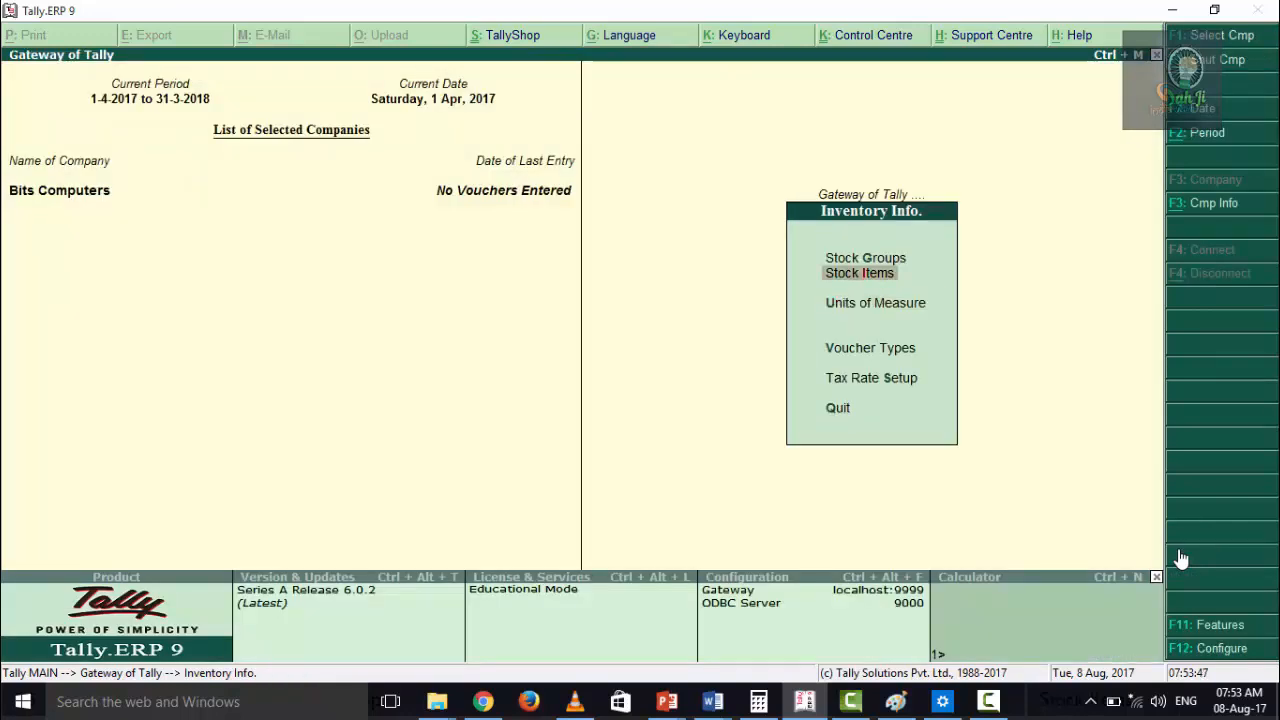
{"action": "key", "text": "Return"}
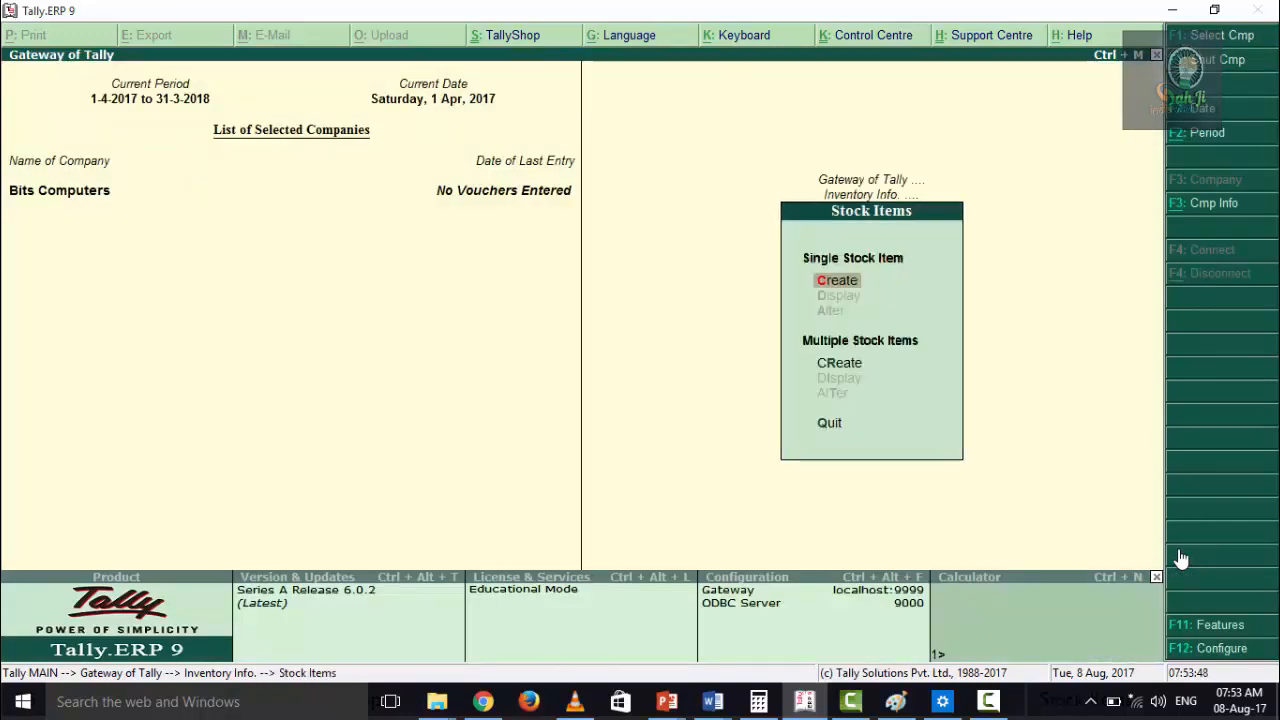
{"action": "key", "text": "Return"}
{"action": "type", "text": "H"}
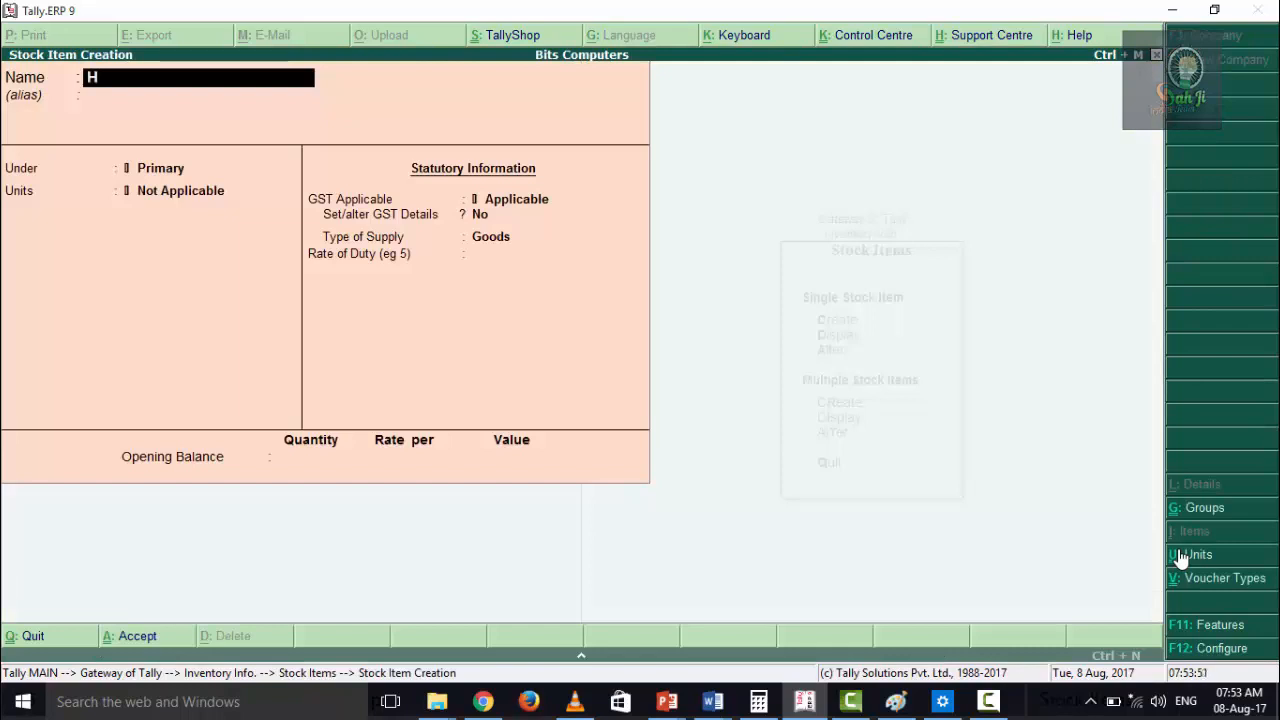
{"action": "type", "text": "p La"}
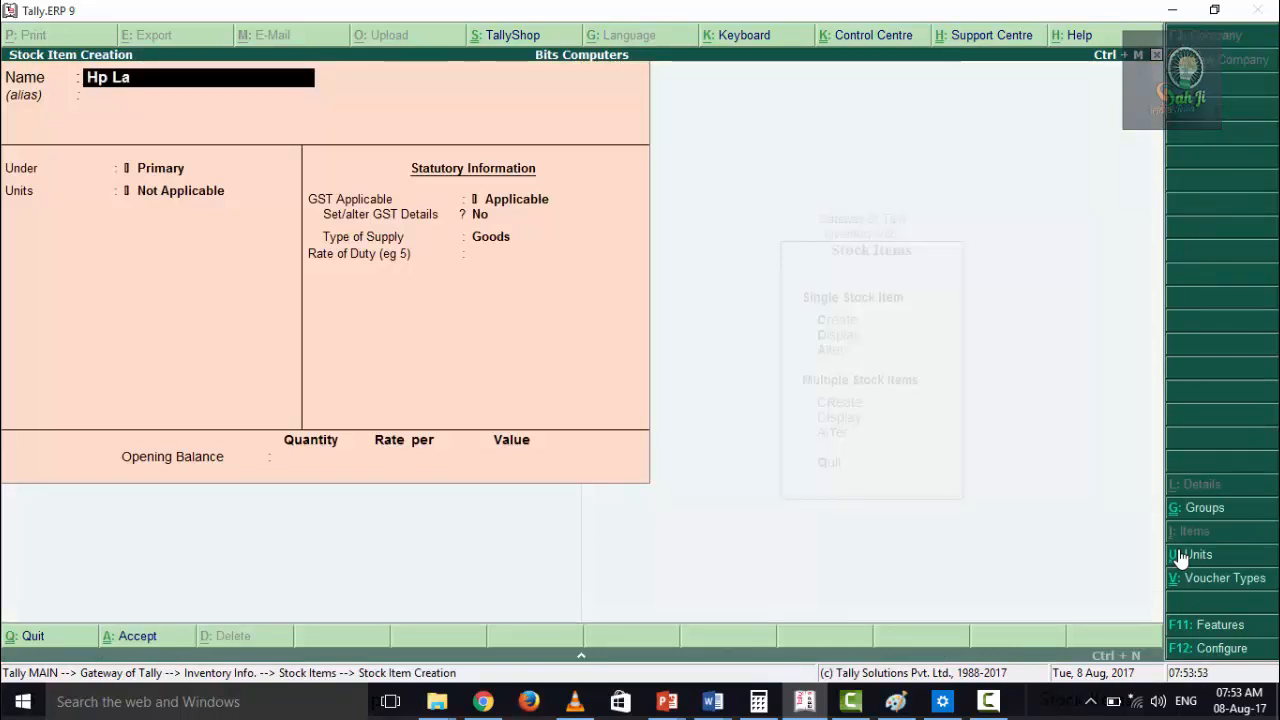
{"action": "type", "text": "ptop"}
{"action": "key", "text": "Return"}
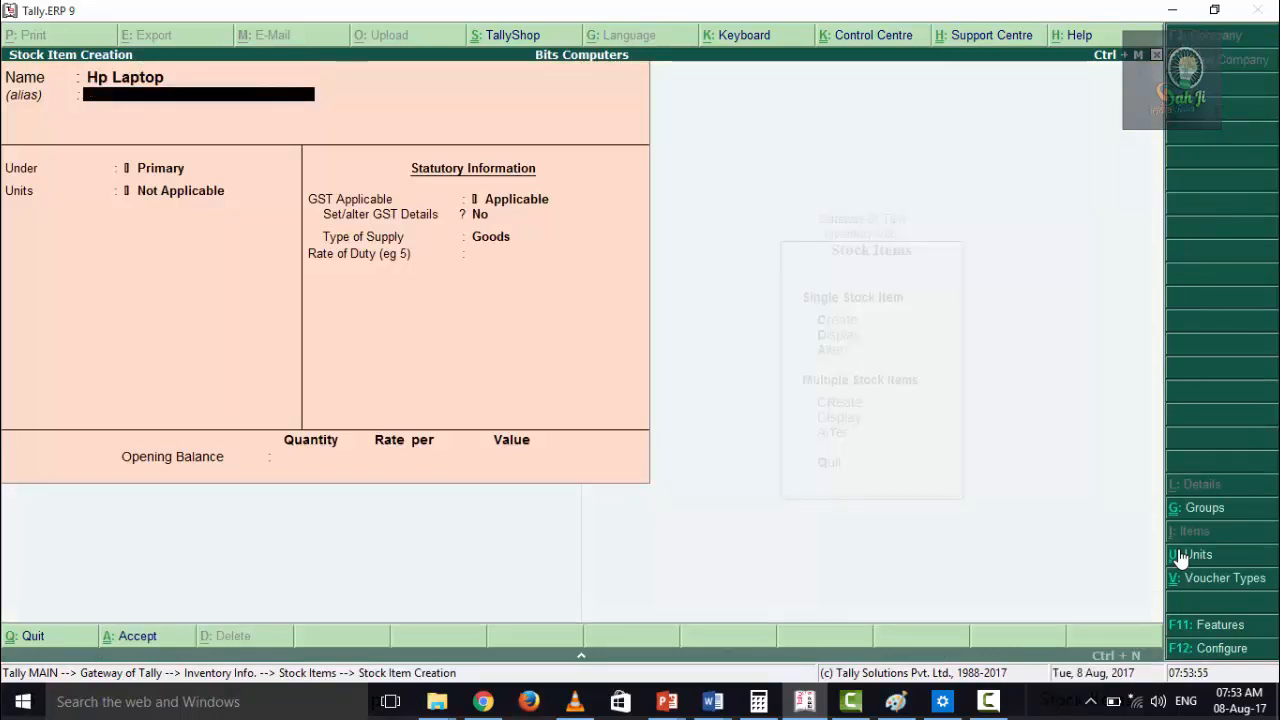
{"action": "key", "text": "Return"}
{"action": "key", "text": "Down"}
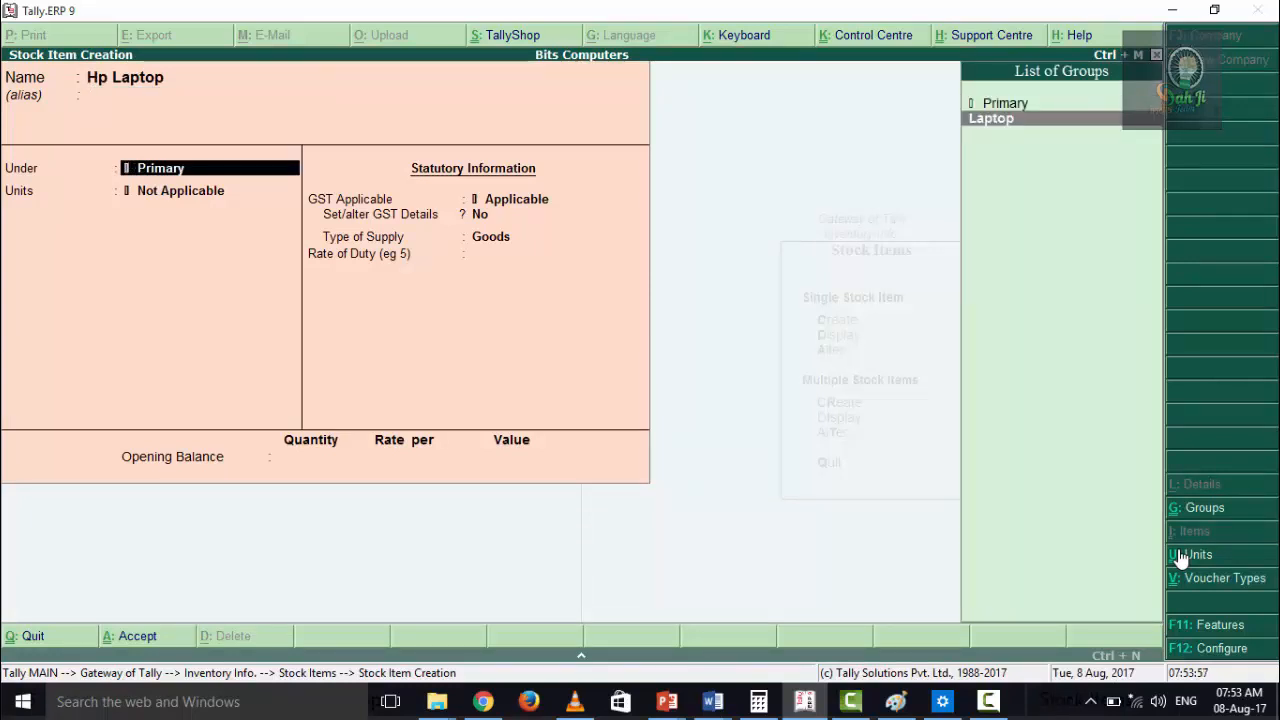
{"action": "key", "text": "Return"}
{"action": "key", "text": "Down"}
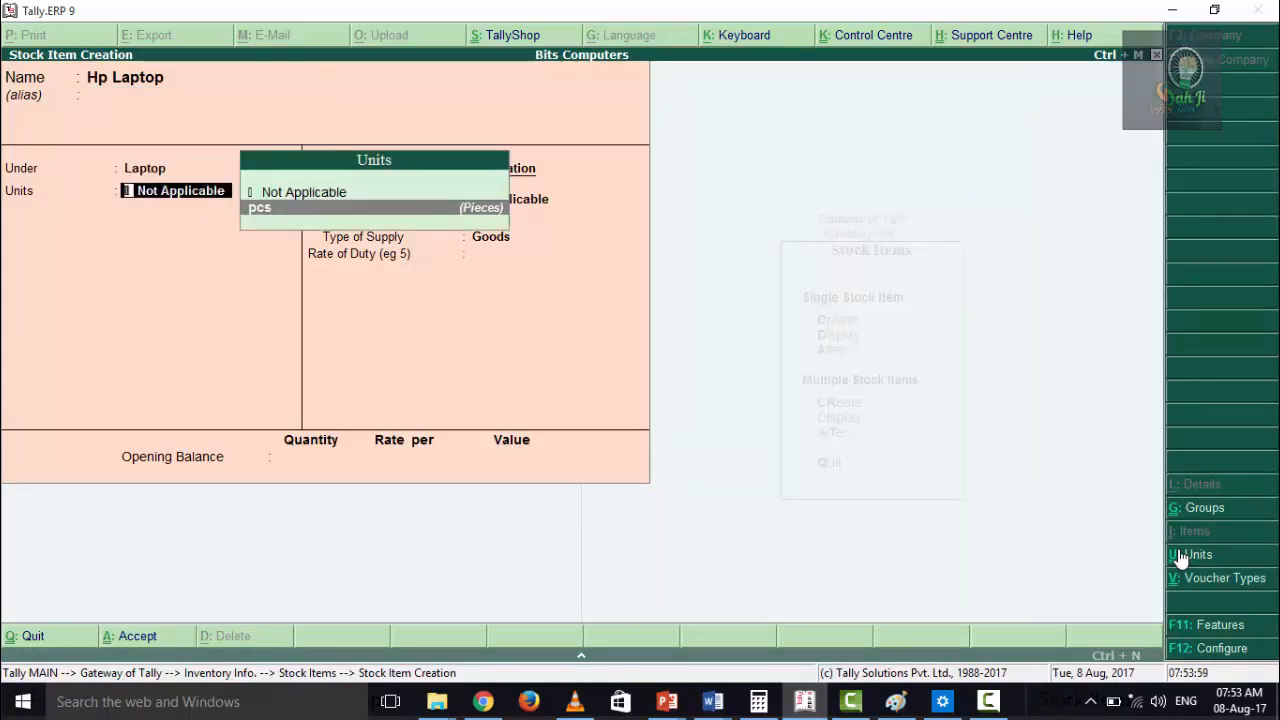
{"action": "key", "text": "Return"}
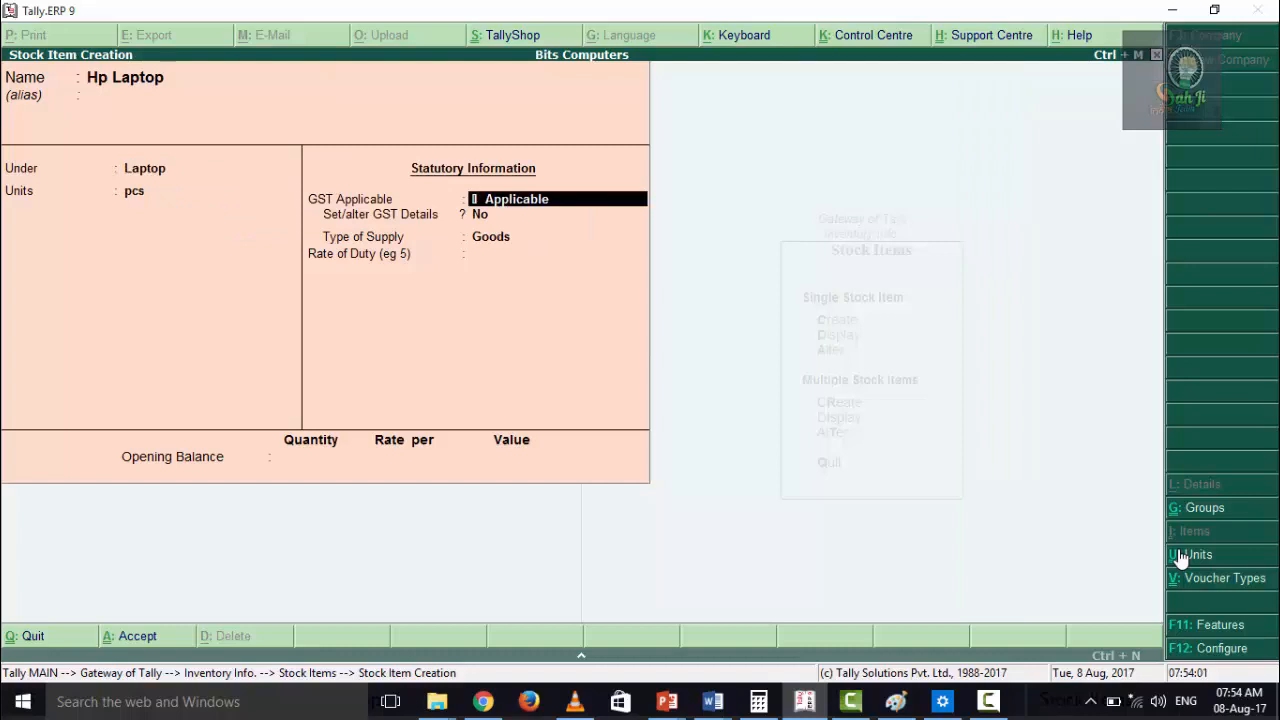
Step: Keep GST applicable and Goods as the type of supply without item-level GST details, and save the Hp Laptop item
{"action": "key", "text": "Return"}
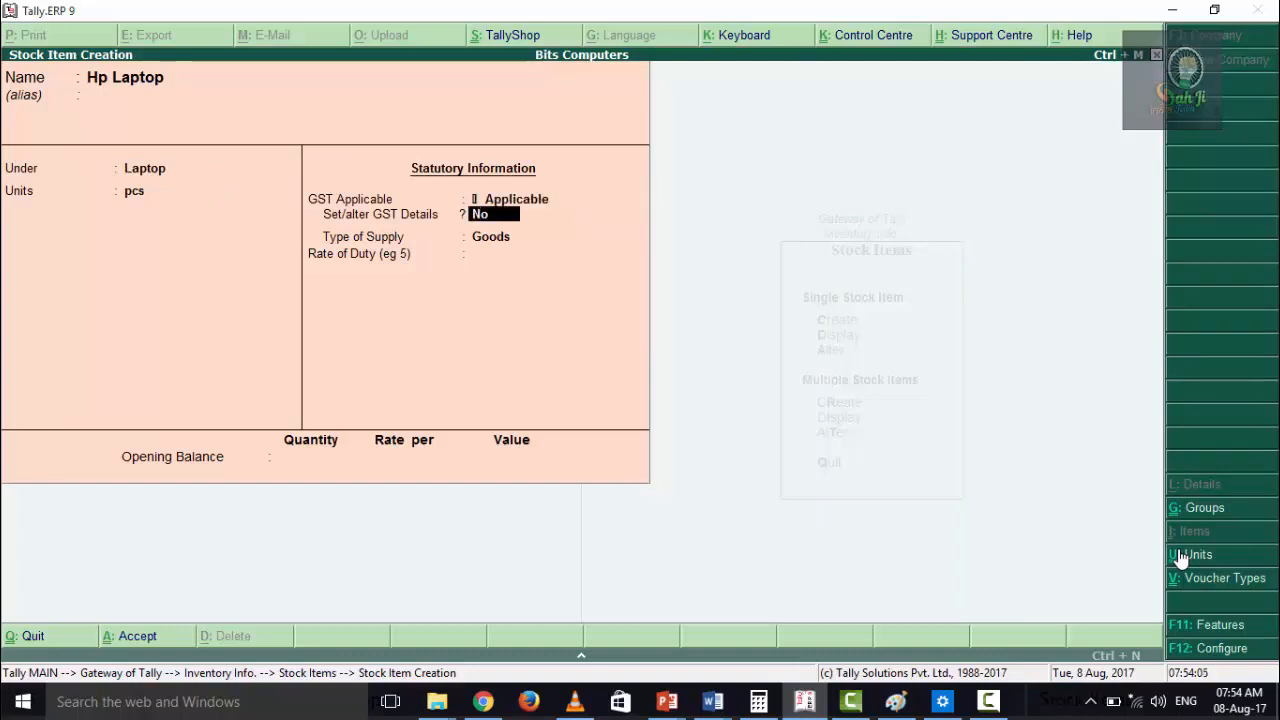
{"action": "key", "text": "Return"}
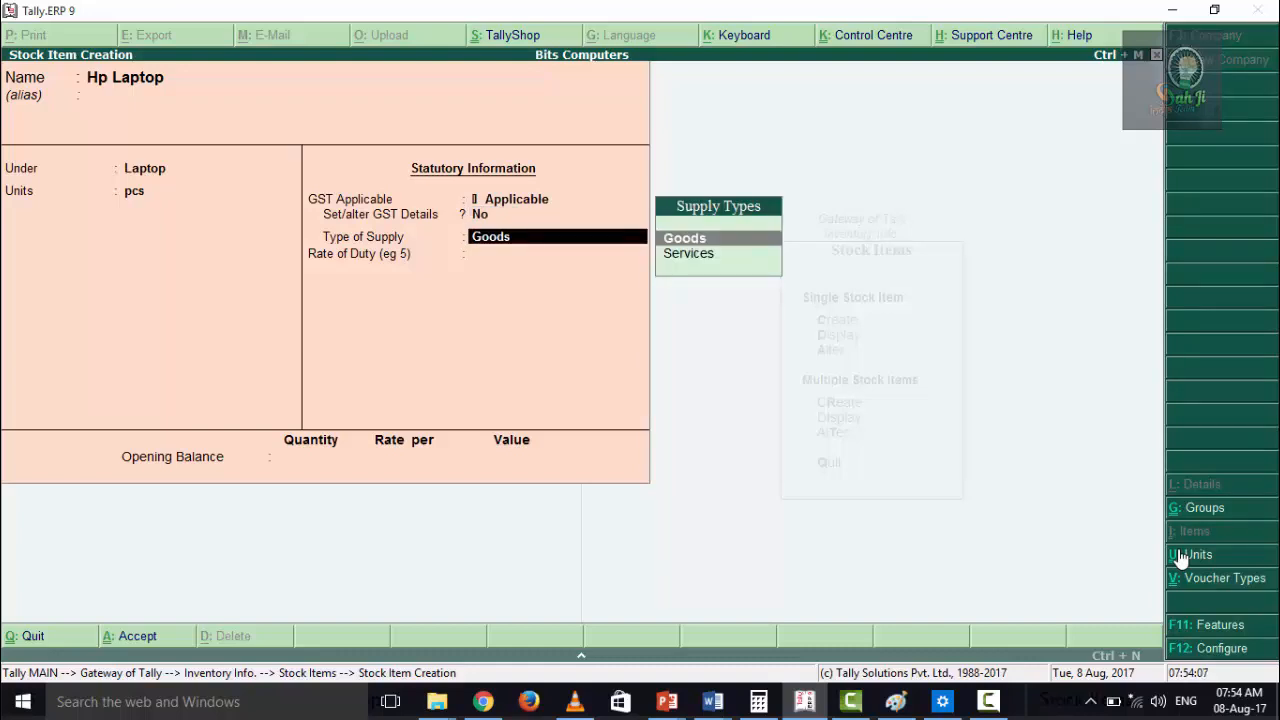
{"action": "key", "text": "Return"}
{"action": "key", "text": "Return"}
{"action": "key", "text": "Return"}
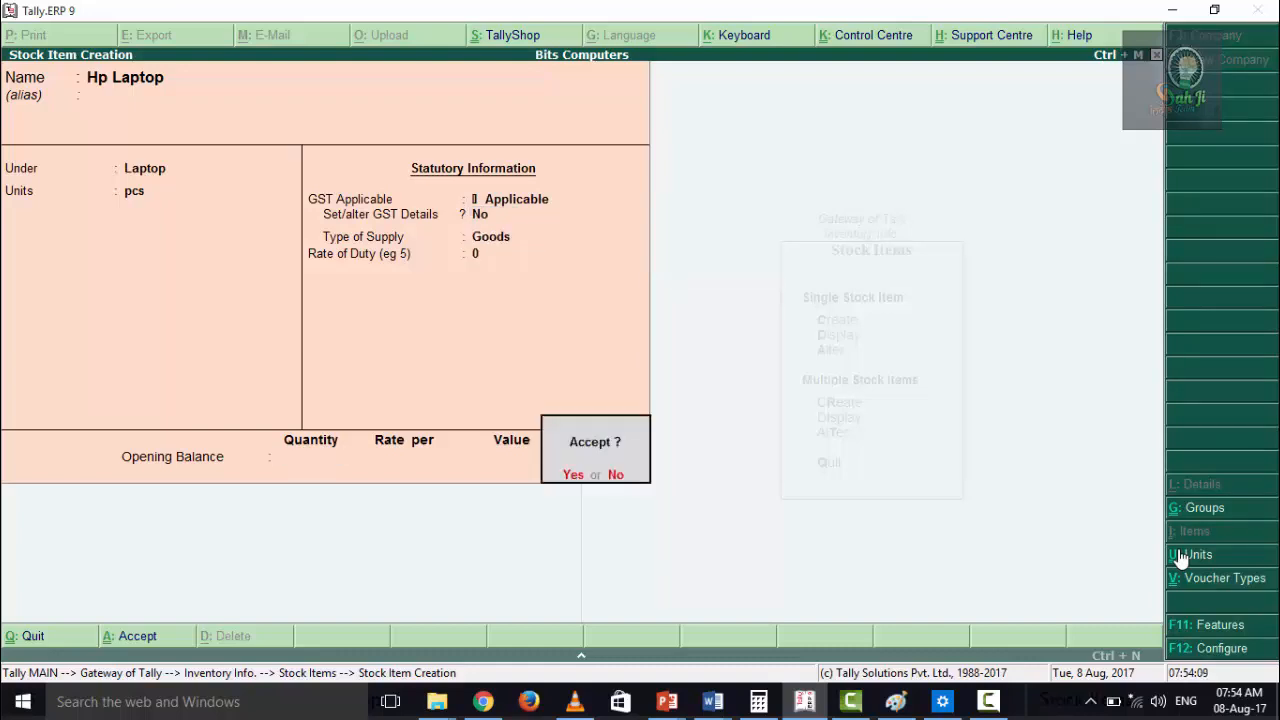
{"action": "key", "text": "y"}
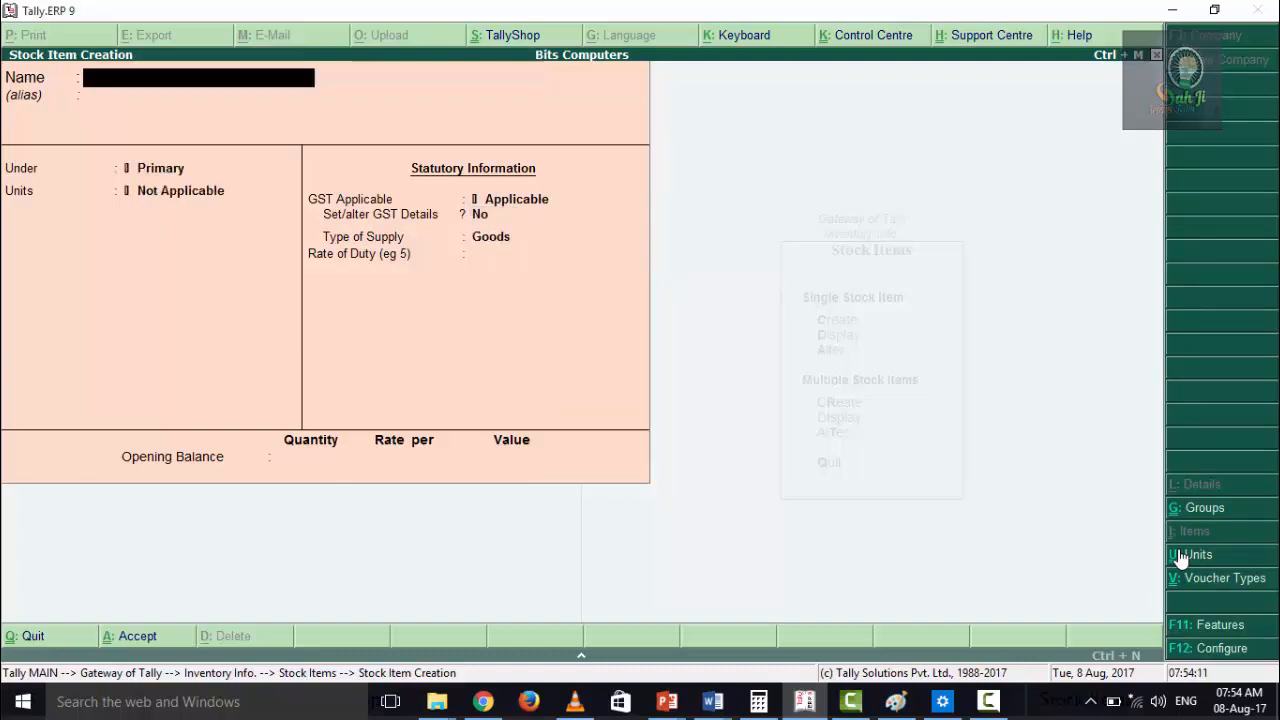
Step: Enter a second stock item named Dell Laptop, leaving it under Primary and setting its units to pcs
{"action": "type", "text": "Dell Laptop"}
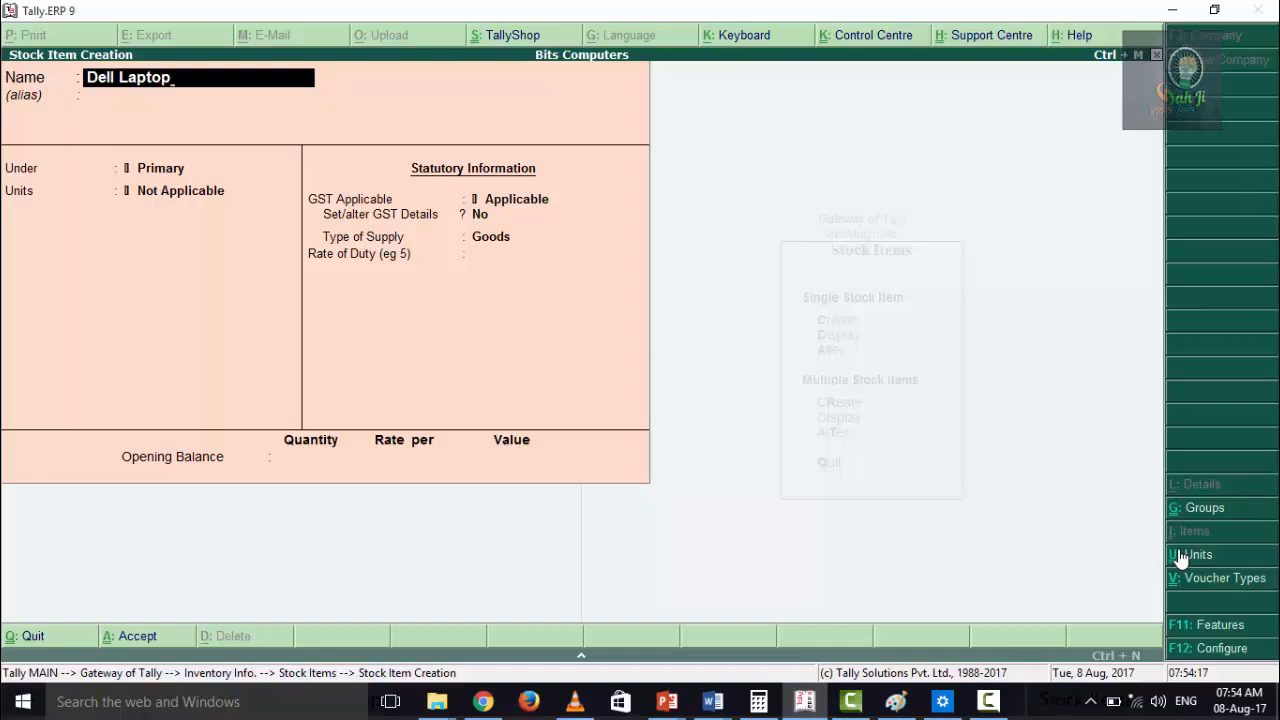
{"action": "key", "text": "Return"}
{"action": "key", "text": "Return"}
{"action": "key", "text": "Down"}
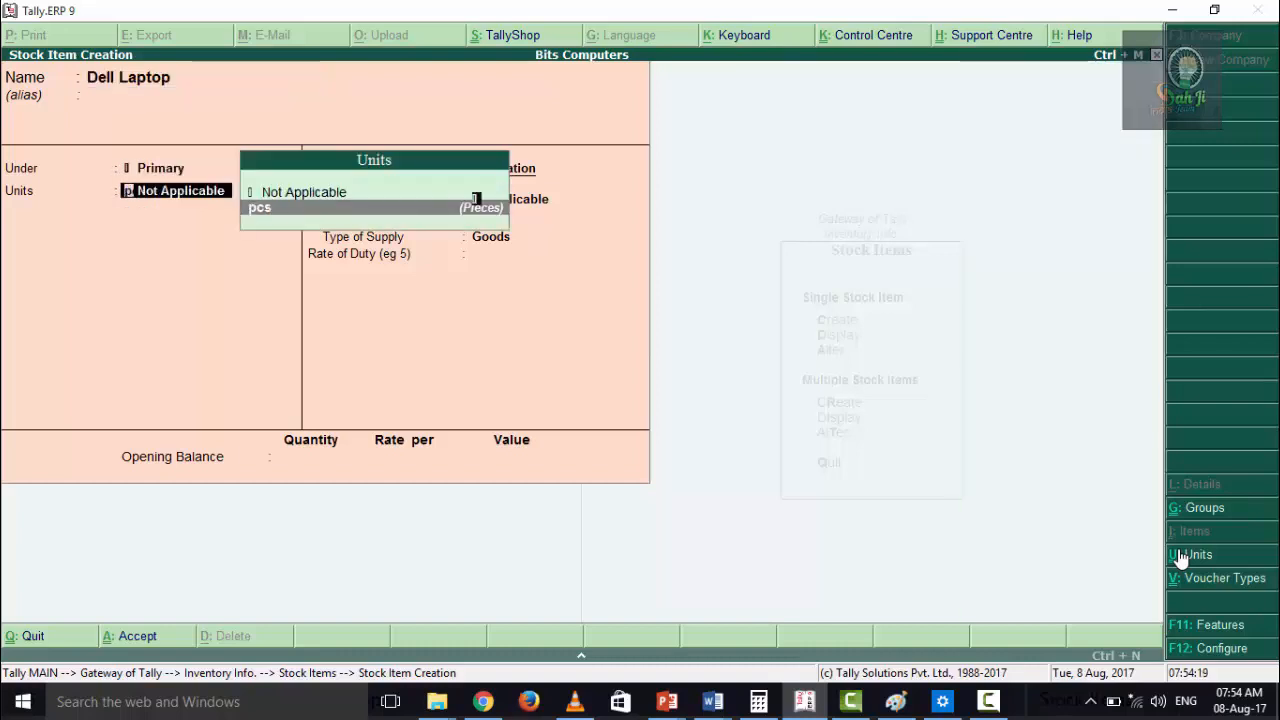
{"action": "key", "text": "Return"}
Step: Keep Dell Laptop GST-applicable with Goods as its type of supply, save the item and return to the Gateway of Tally
{"action": "key", "text": "Return"}
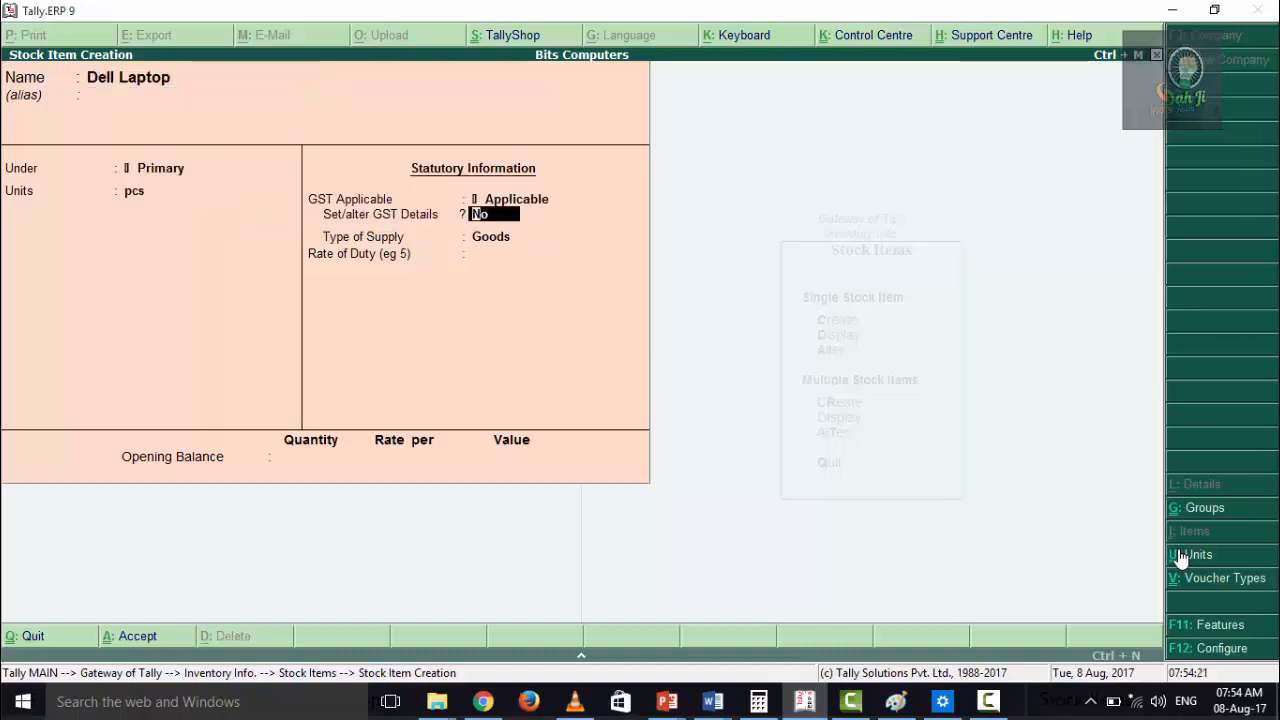
{"action": "key", "text": "Return"}
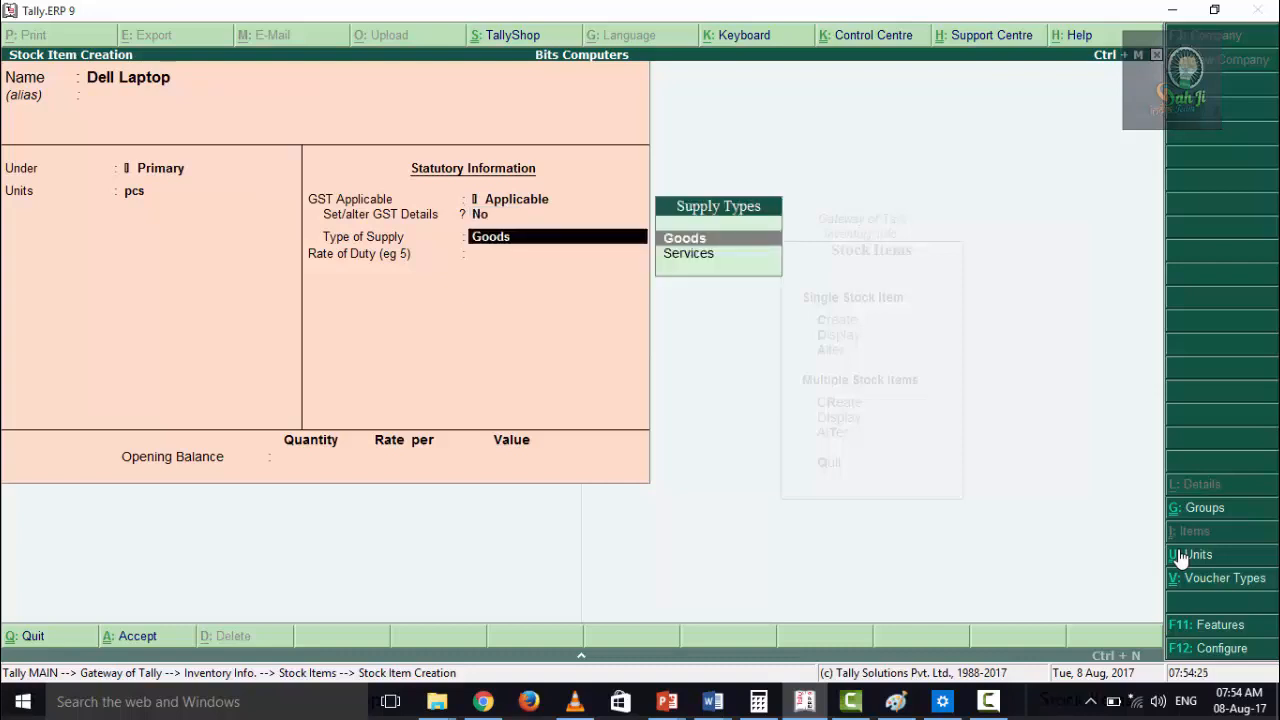
{"action": "key", "text": "Return"}
{"action": "key", "text": "Return"}
{"action": "key", "text": "Return"}
{"action": "key", "text": "Return"}
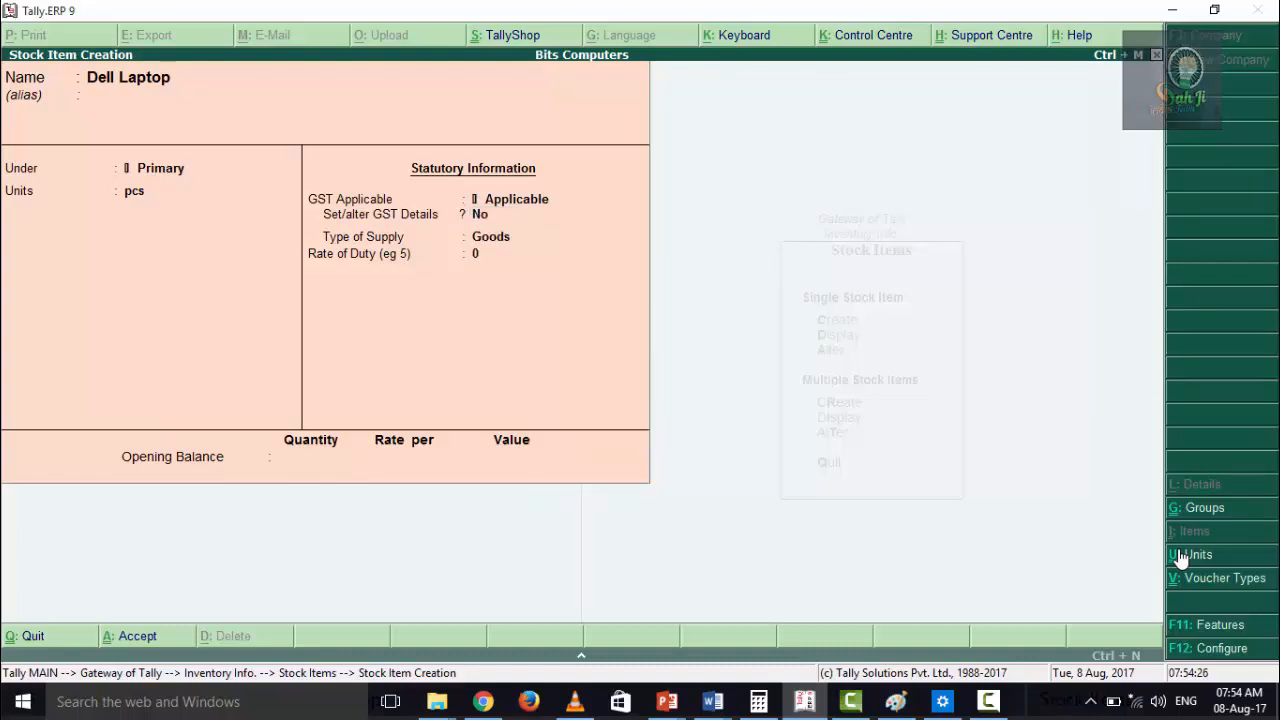
{"action": "key", "text": "Escape"}
{"action": "key", "text": "y"}
{"action": "key", "text": "Escape"}
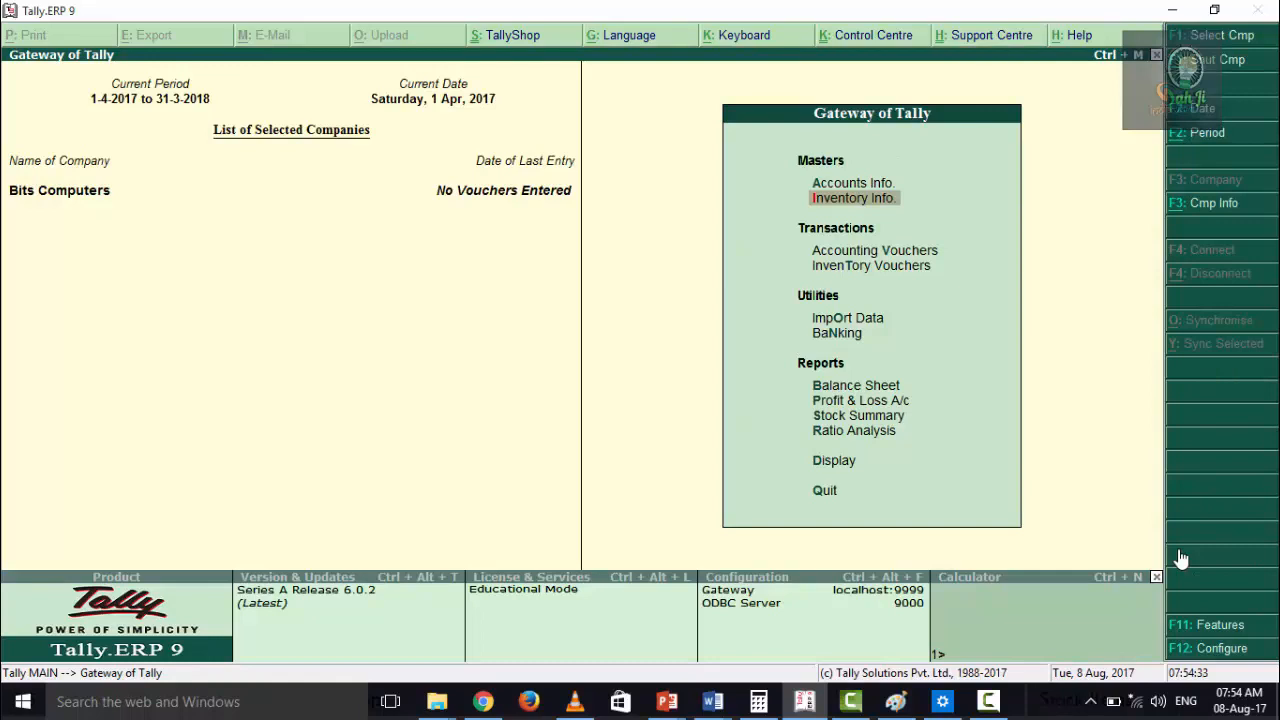
Step: Open the list of single ledgers for display and review the company's ledgers, including the purchase, sales, party and GST accounts
{"action": "key", "text": "Up"}
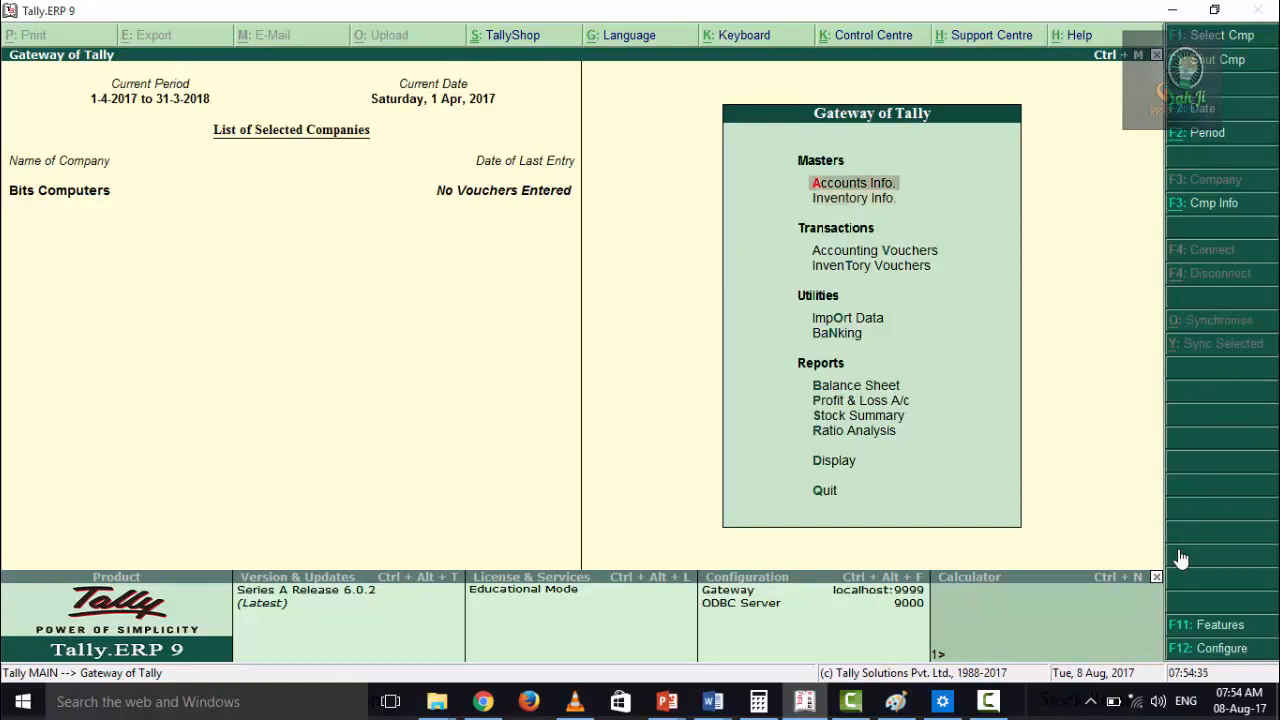
{"action": "key", "text": "Return"}
{"action": "key", "text": "Down"}
{"action": "key", "text": "Return"}
{"action": "key", "text": "Down"}
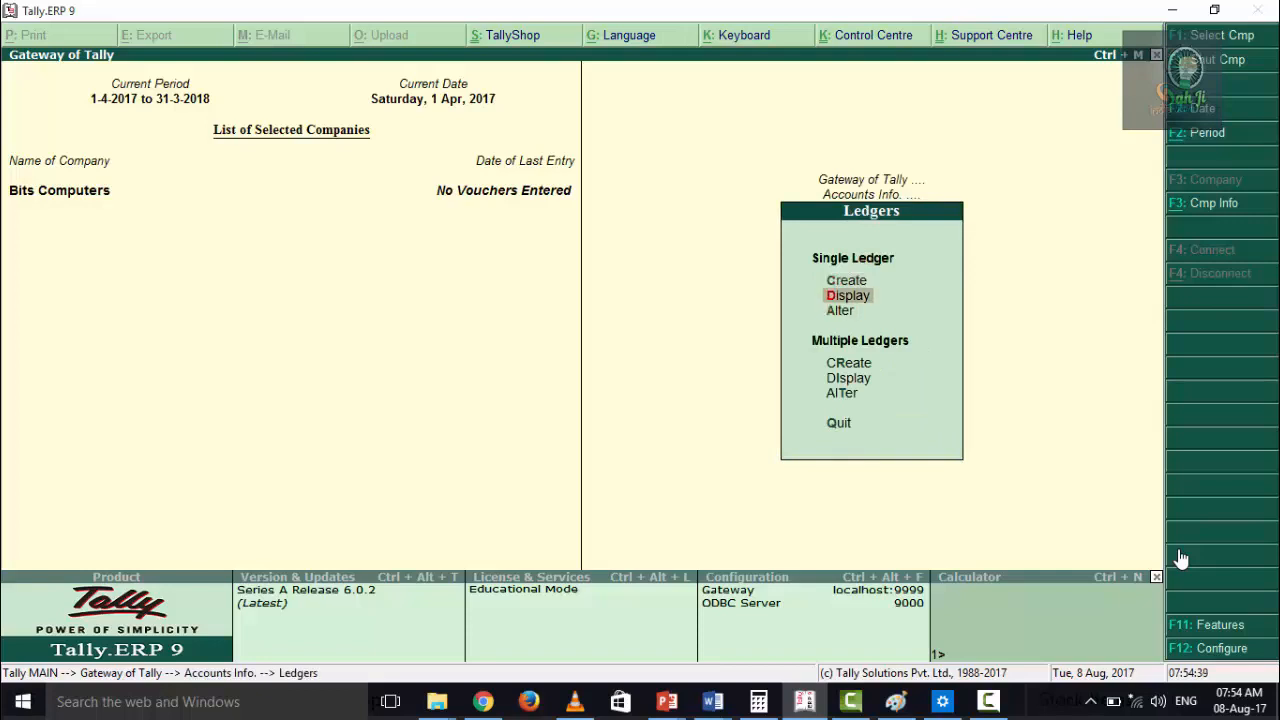
{"action": "key", "text": "Return"}
{"action": "key", "text": "Down"}
{"action": "key", "text": "Down"}
{"action": "key", "text": "Down"}
{"action": "key", "text": "Down"}
{"action": "key", "text": "Down"}
{"action": "key", "text": "Down"}
{"action": "key", "text": "Down"}
{"action": "key", "text": "Down"}
{"action": "key", "text": "Down"}
{"action": "key", "text": "Down"}
{"action": "key", "text": "Down"}
{"action": "key", "text": "Down"}
{"action": "key", "text": "Down"}
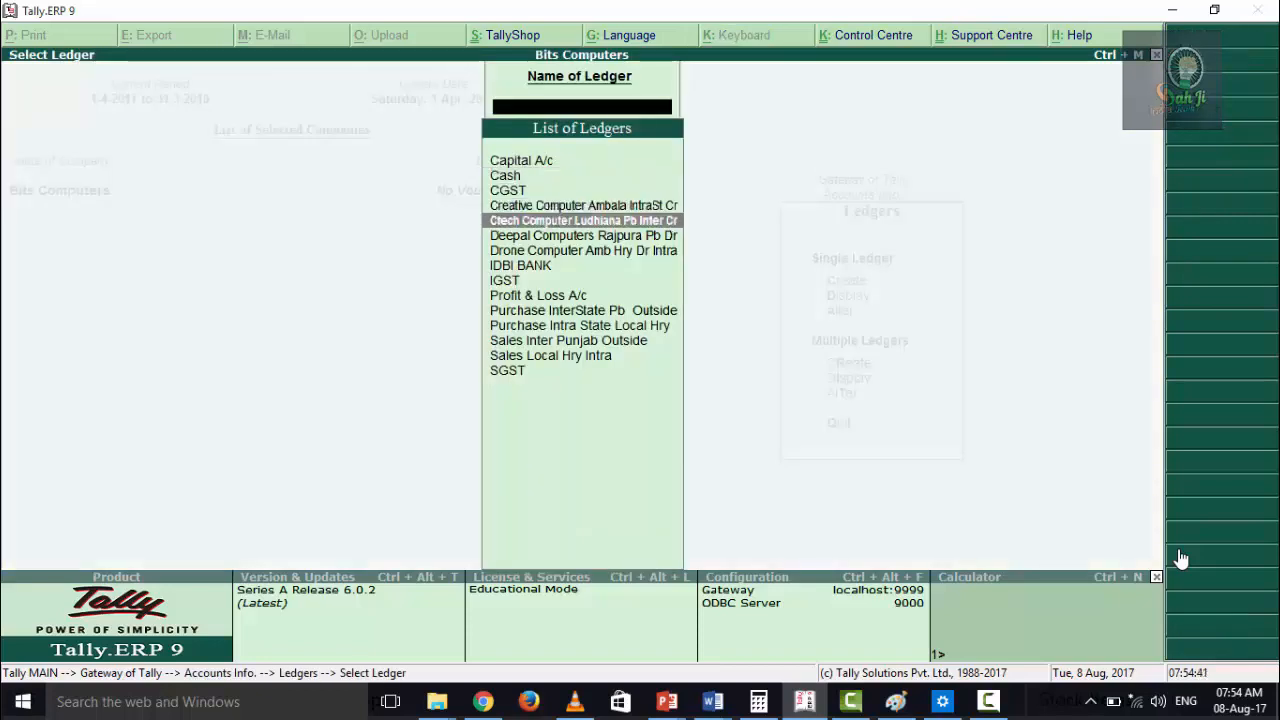
{"action": "key", "text": "Down"}
{"action": "key", "text": "Up"}
{"action": "key", "text": "Up"}
{"action": "key", "text": "Up"}
{"action": "key", "text": "Up"}
{"action": "key", "text": "Up"}
{"action": "key", "text": "Up"}
{"action": "key", "text": "Up"}
{"action": "key", "text": "Up"}
{"action": "key", "text": "Up"}
{"action": "key", "text": "Up"}
{"action": "key", "text": "Up"}
{"action": "key", "text": "Up"}
{"action": "key", "text": "Up"}
{"action": "key", "text": "Up"}
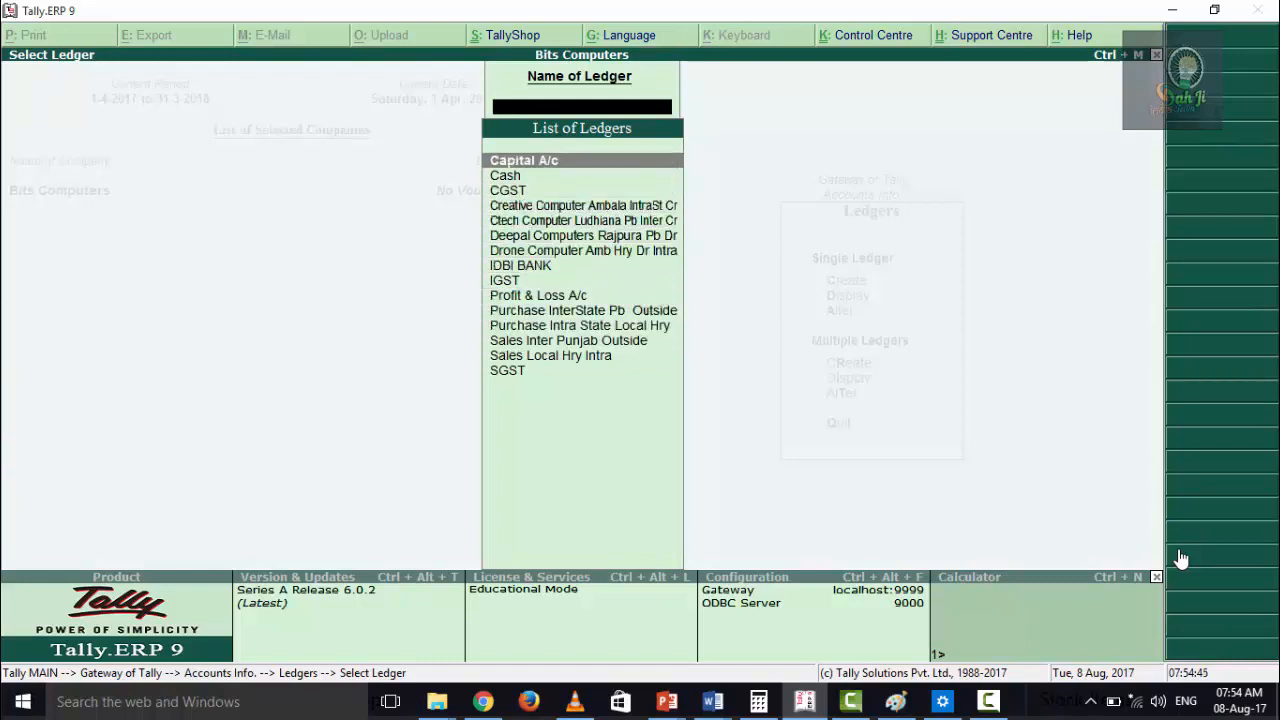